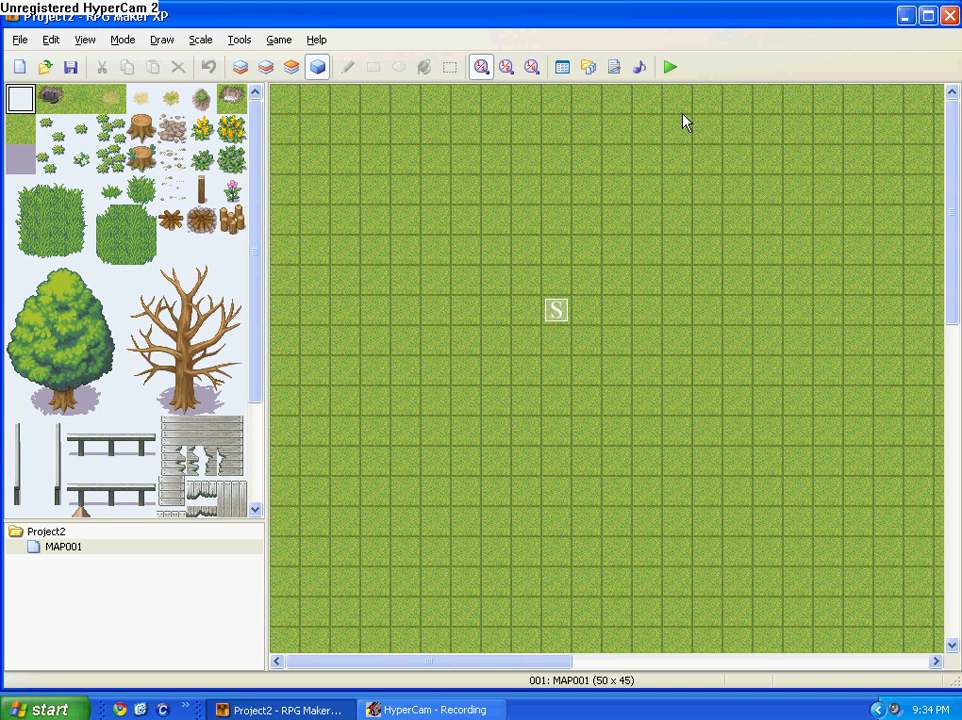
Minimise RPG Maker XP and browse the Music~video folder for the song
{"action": "left_click", "coordinate": [907, 17]}
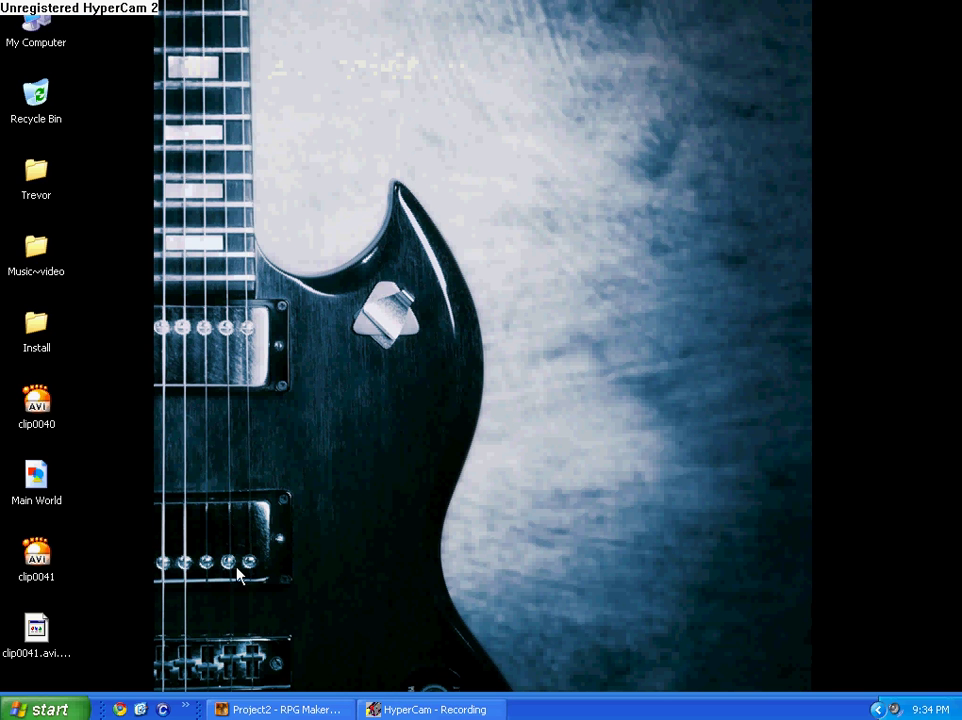
{"action": "double_click", "coordinate": [50, 252]}
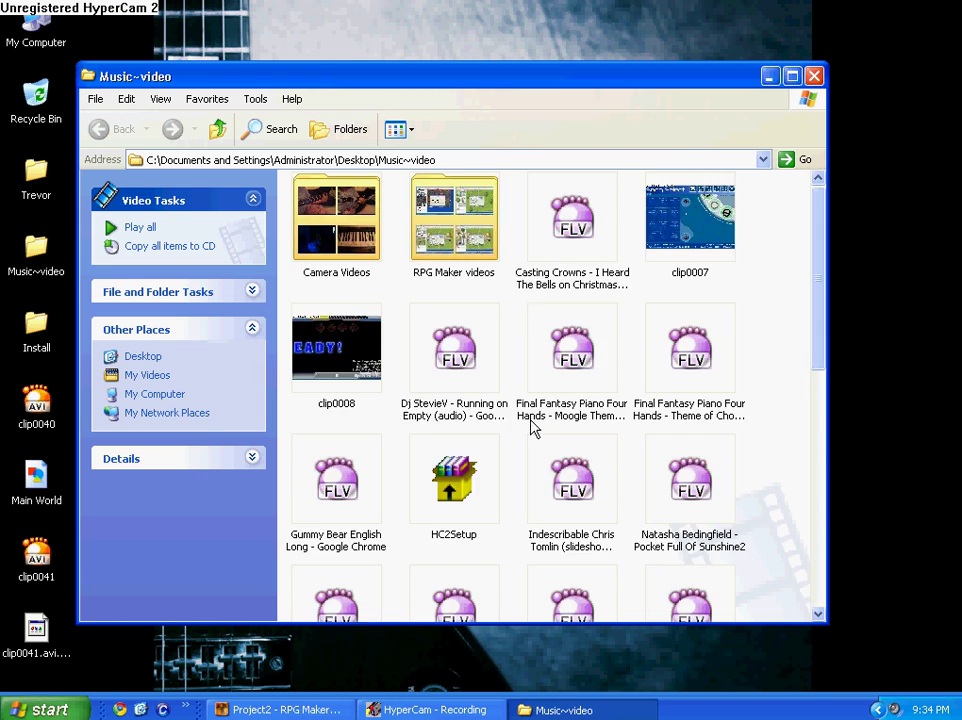
{"action": "scroll", "coordinate": [534, 428], "scroll_direction": "down", "scroll_amount": 10}
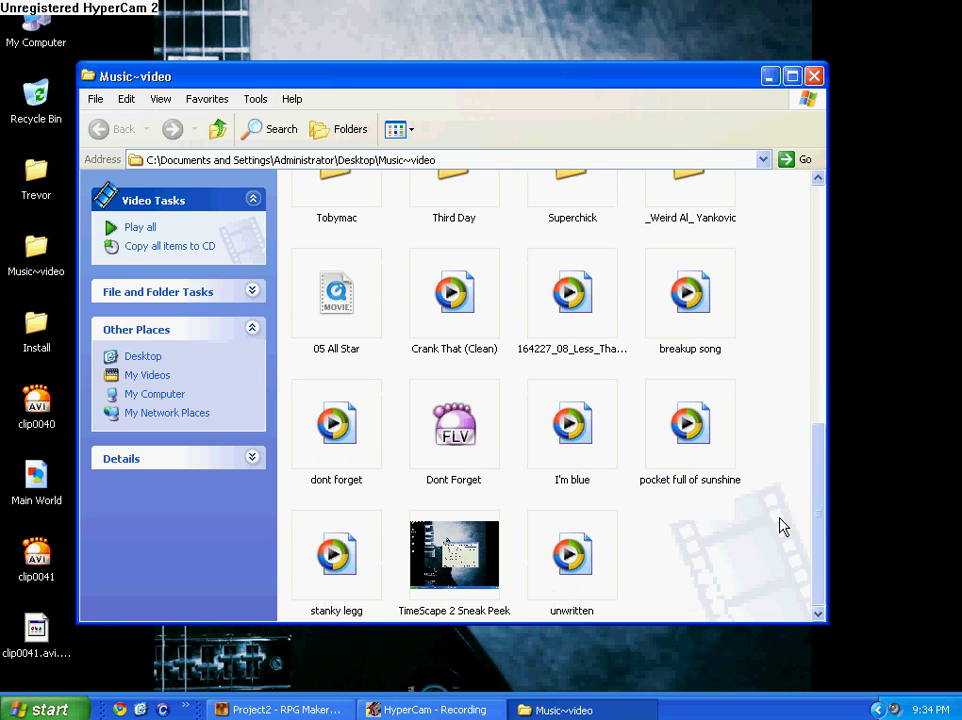
{"action": "scroll", "coordinate": [754, 487], "scroll_direction": "up", "scroll_amount": 3}
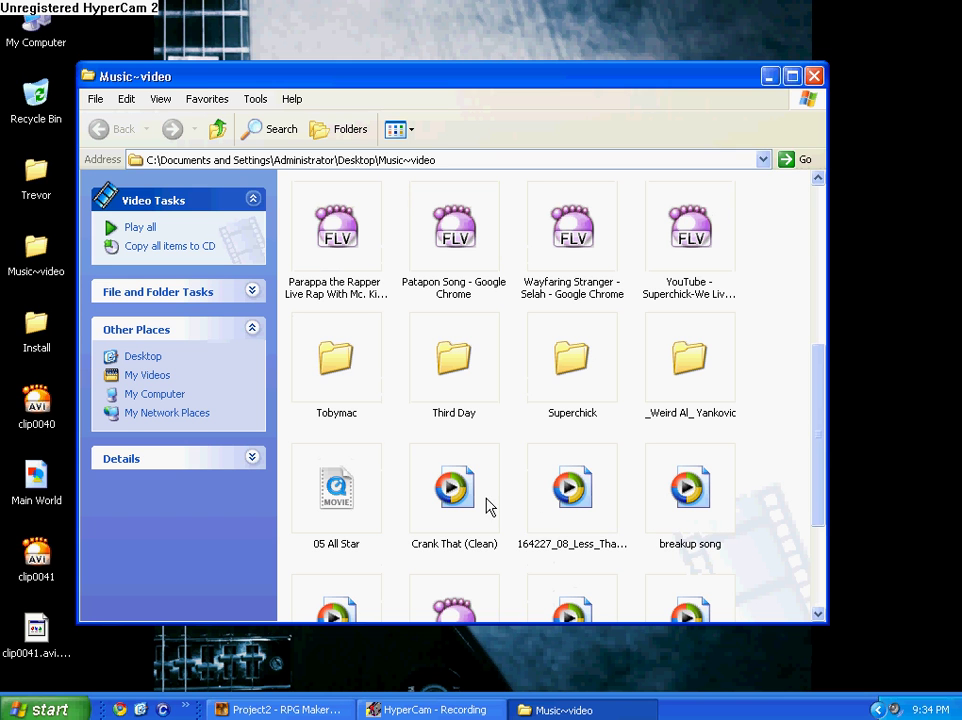
{"action": "left_click", "coordinate": [283, 628]}
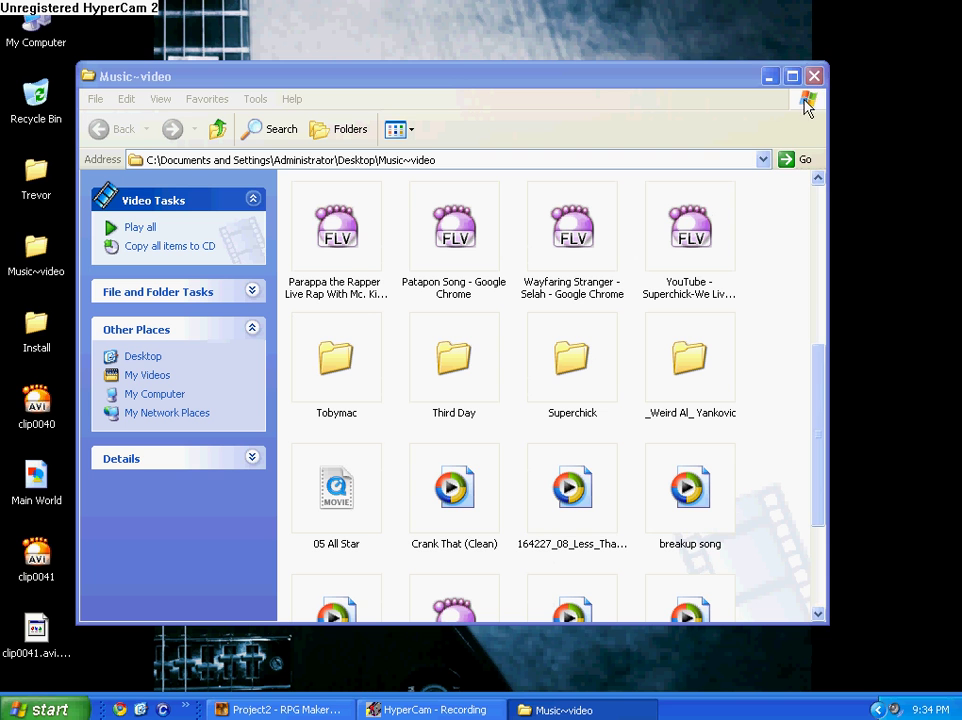
Drag Crank That (Clean) onto the desktop and close the Music~video folder
{"action": "left_click", "coordinate": [481, 509]}
{"action": "left_click_drag", "start_coordinate": [203, 660], "coordinate": [204, 680]}
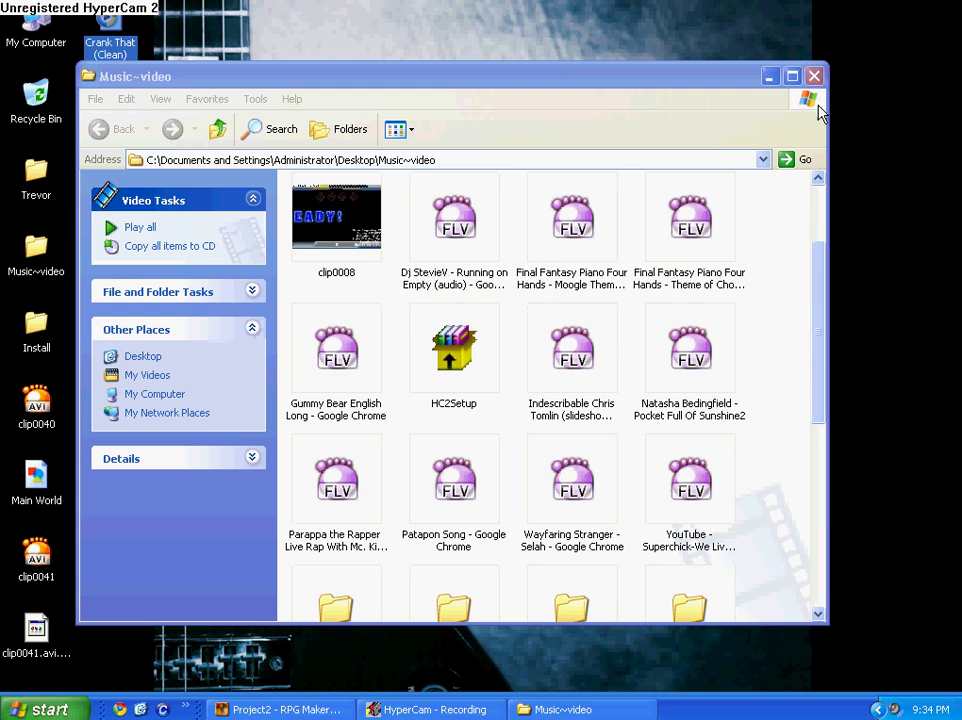
{"action": "left_click", "coordinate": [814, 76]}
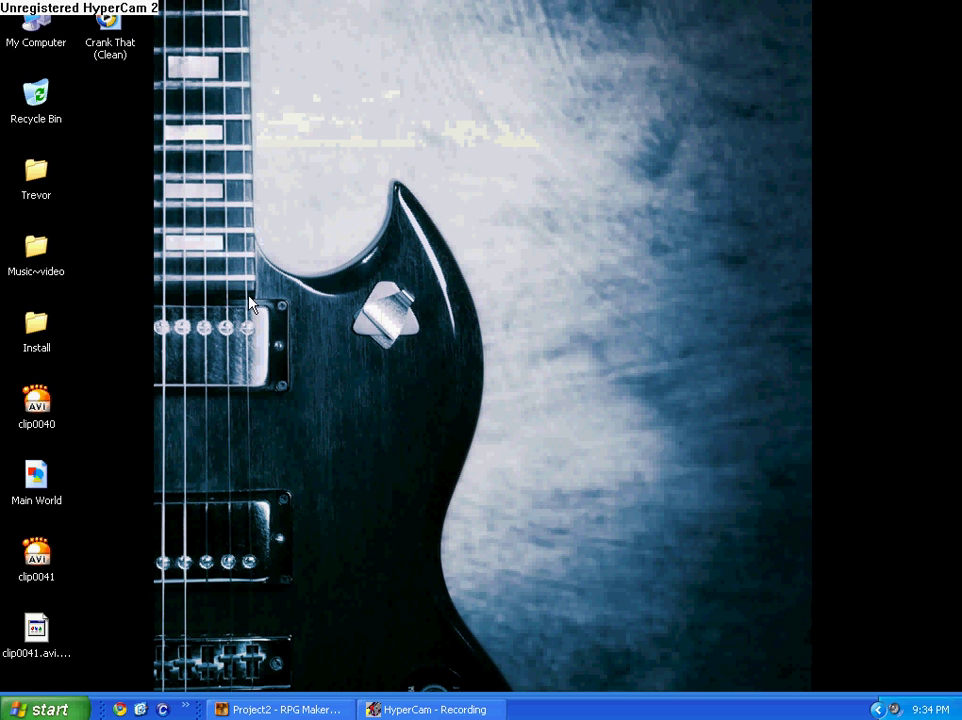
Open Trevor > Desktop Backgrounds and preview the background3 picture
{"action": "double_click", "coordinate": [31, 186]}
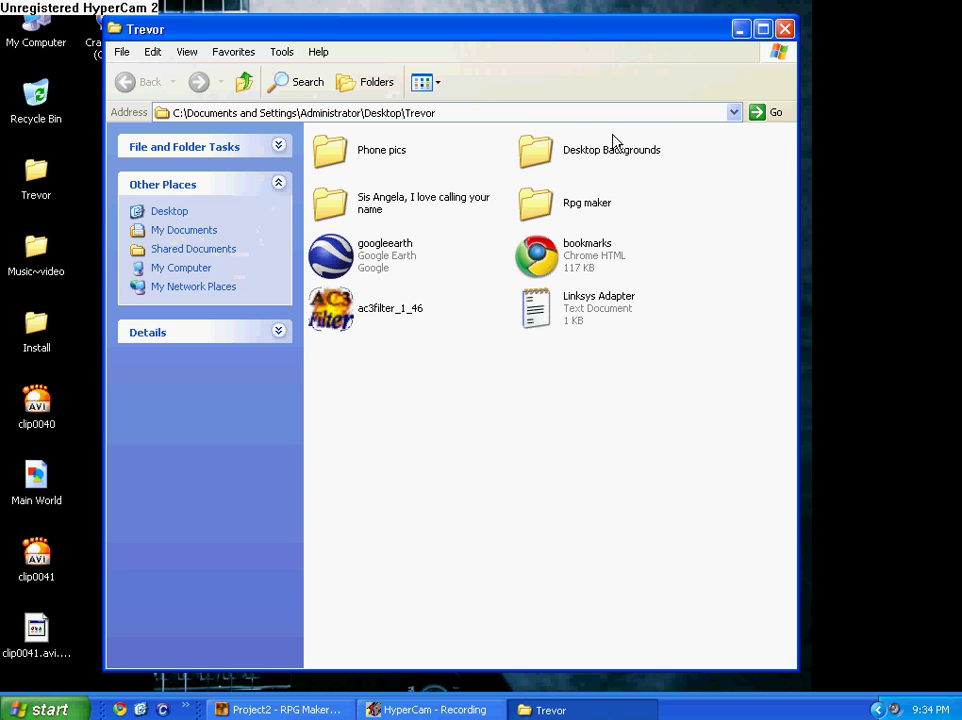
{"action": "double_click", "coordinate": [613, 140]}
{"action": "scroll", "coordinate": [588, 400], "scroll_direction": "down", "scroll_amount": 3}
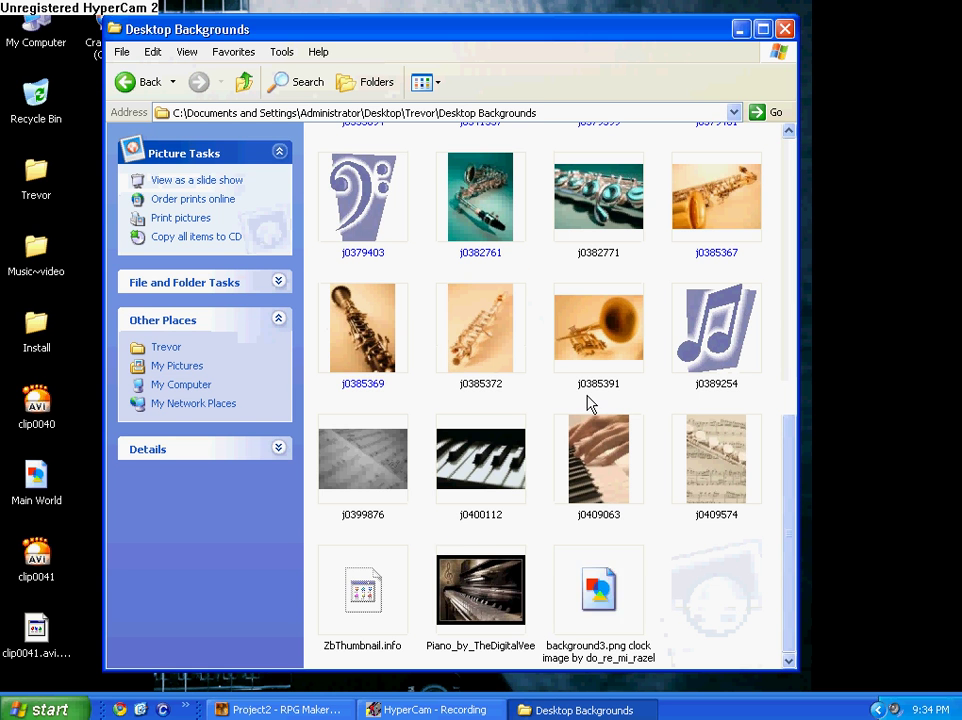
{"action": "double_click", "coordinate": [620, 631]}
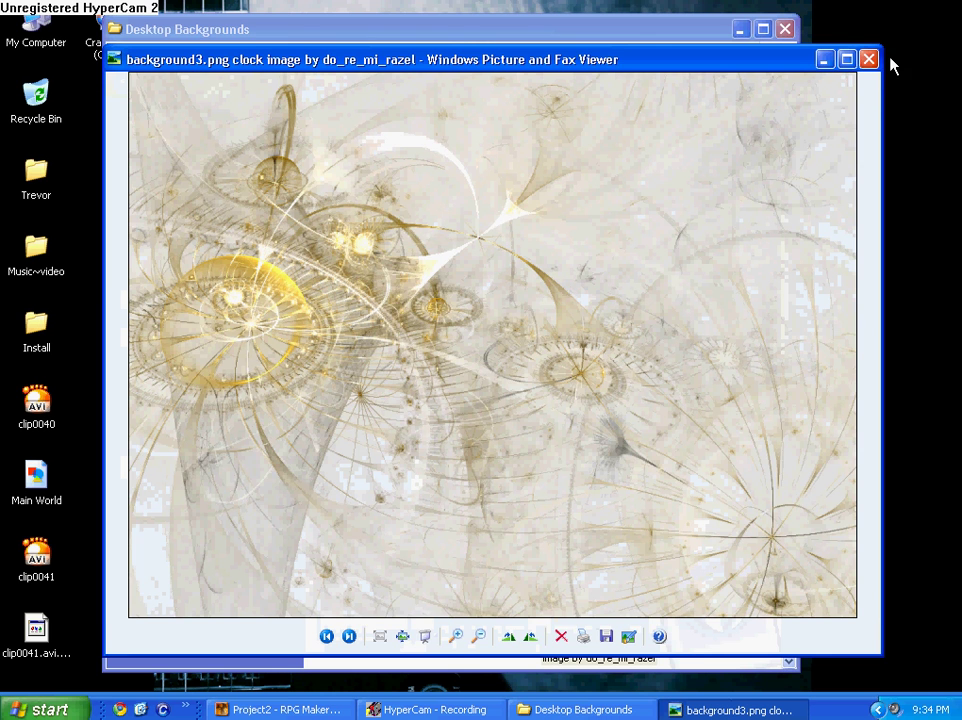
{"action": "left_click", "coordinate": [867, 58]}
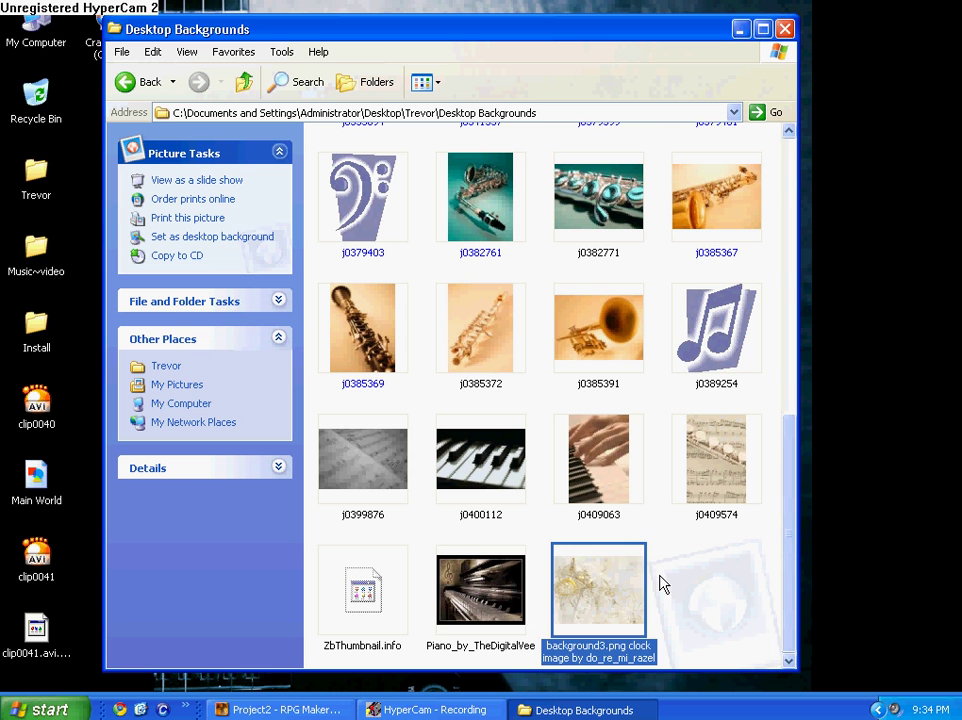
Drag Piano_by_TheDigitalVee to the desktop beside Recycle Bin and return to RPG Maker XP
{"action": "left_click", "coordinate": [480, 590]}
{"action": "left_click", "coordinate": [100, 112]}
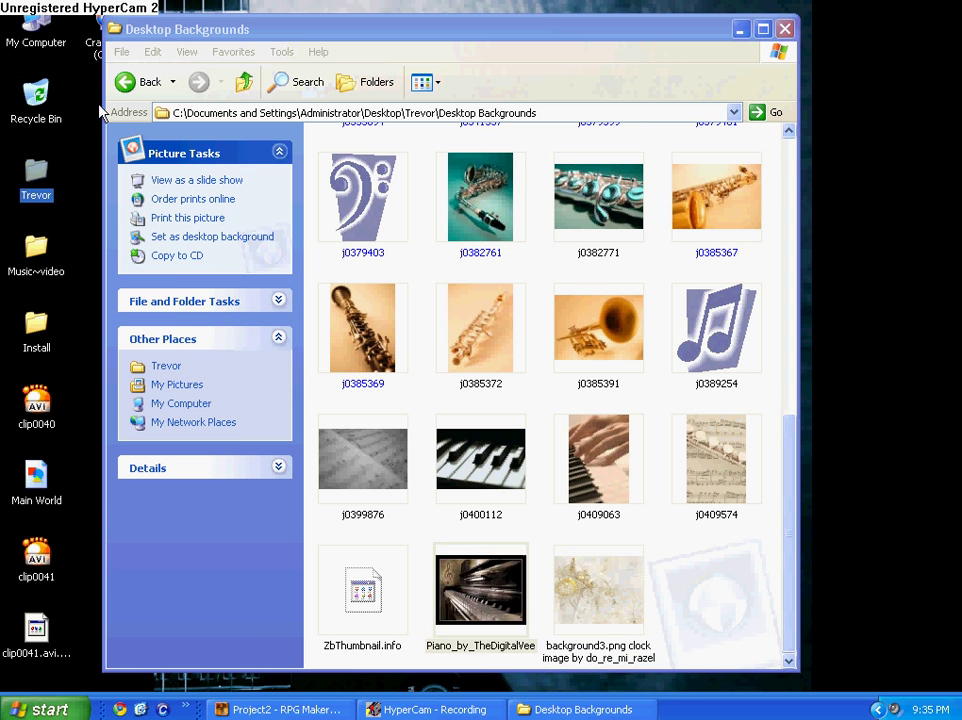
{"action": "left_click_drag", "start_coordinate": [100, 112], "coordinate": [75, 110]}
{"action": "left_click", "coordinate": [785, 28]}
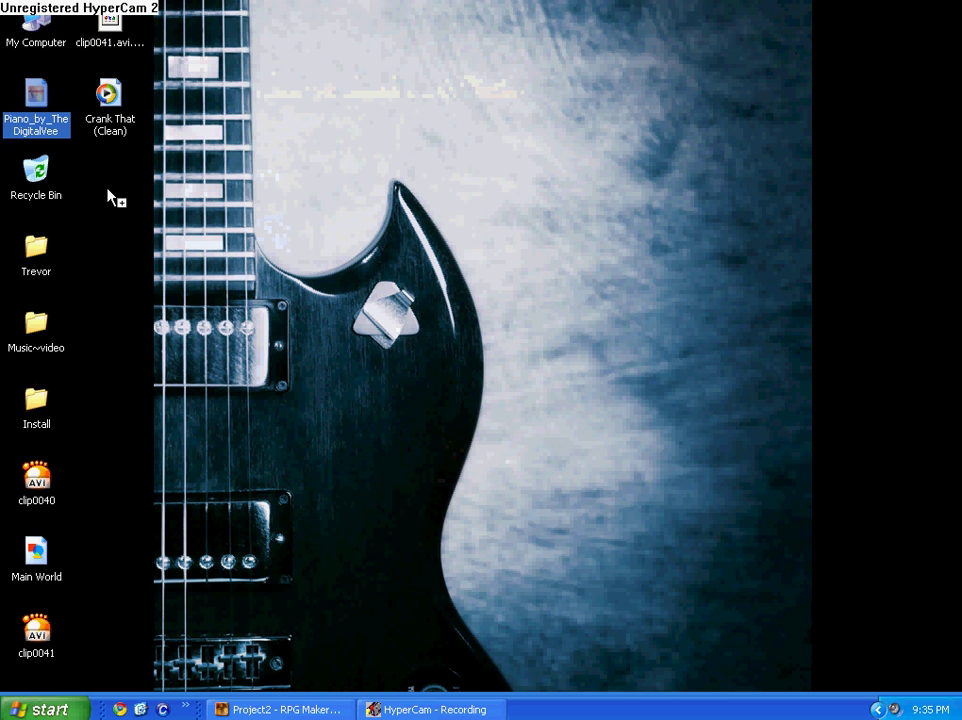
{"action": "left_click_drag", "start_coordinate": [110, 197], "coordinate": [110, 120]}
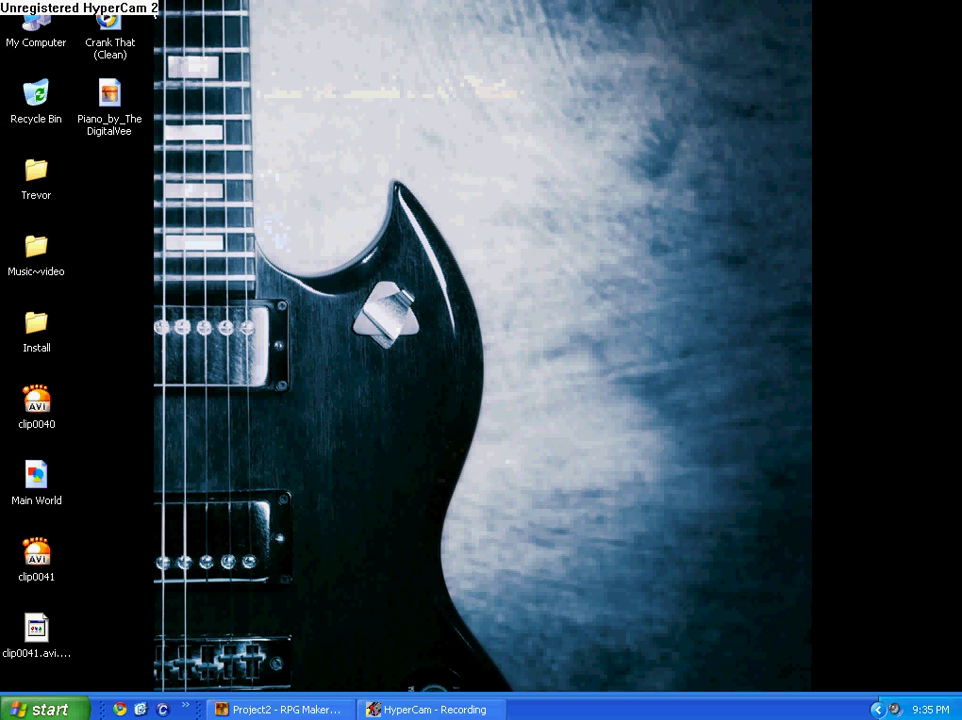
{"action": "left_click", "coordinate": [240, 709]}
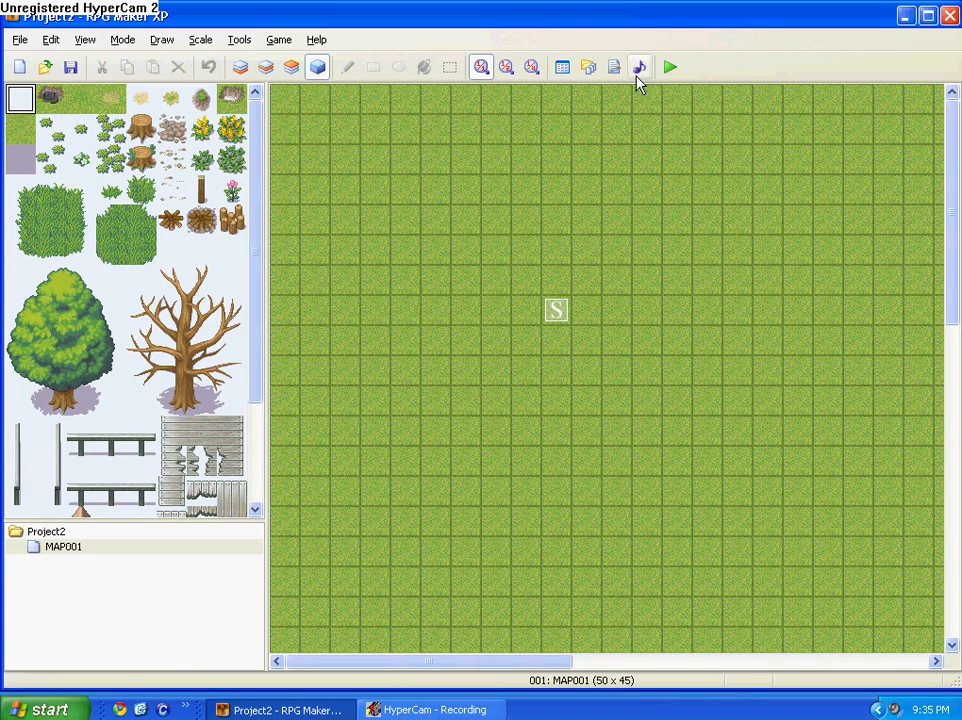
Import Piano_by_TheDigitalVee into Materialbase's Graphics/Titles folder
{"action": "left_click", "coordinate": [588, 67]}
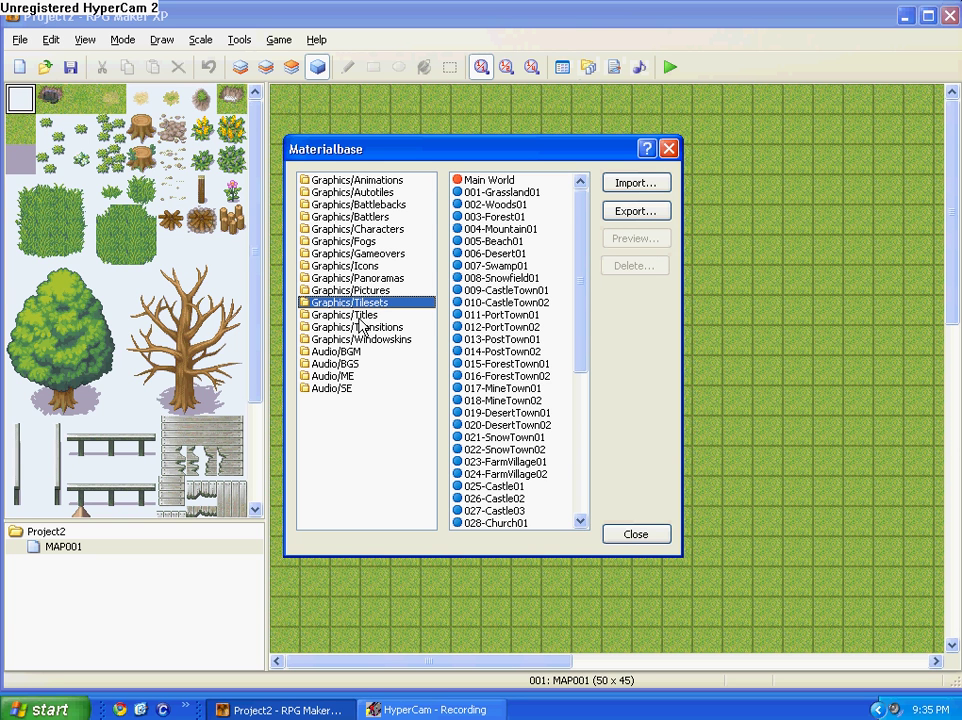
{"action": "left_click", "coordinate": [360, 315]}
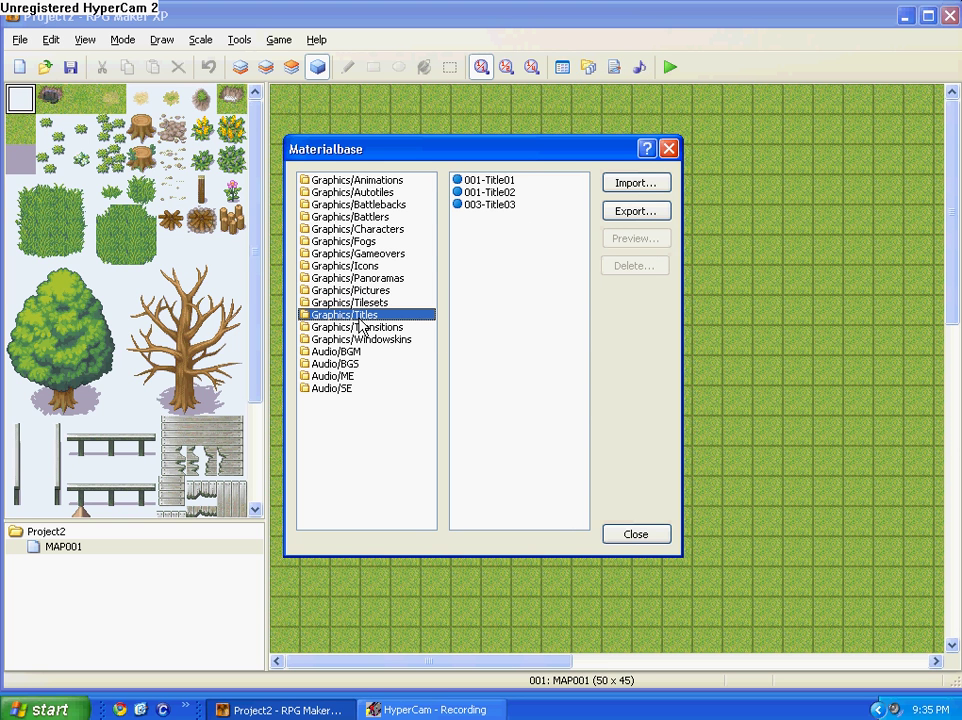
{"action": "left_click", "coordinate": [634, 186]}
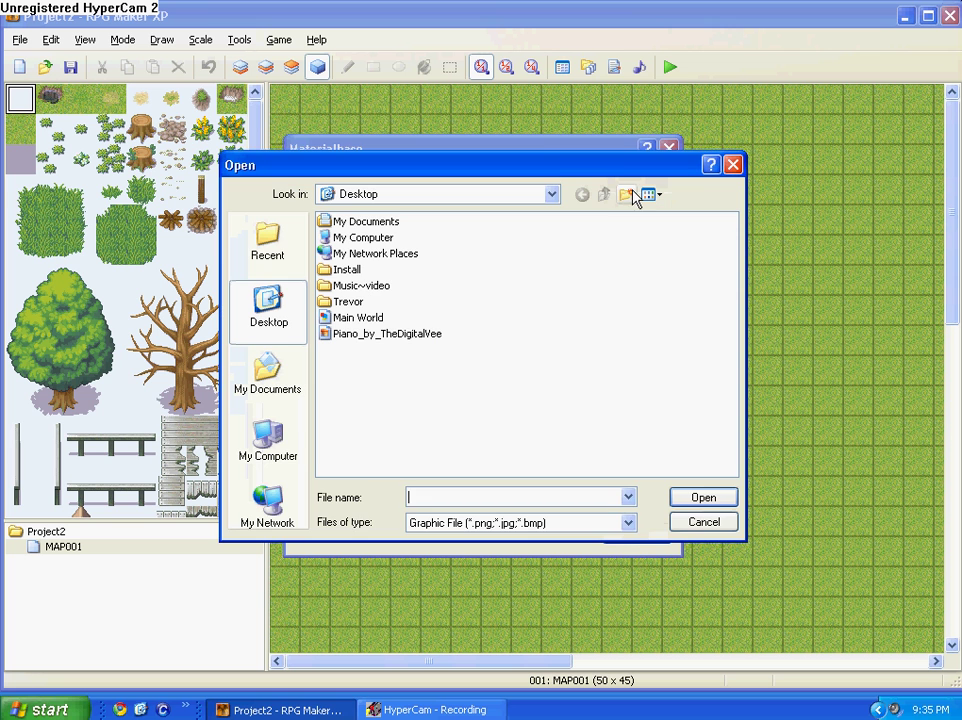
{"action": "double_click", "coordinate": [366, 335]}
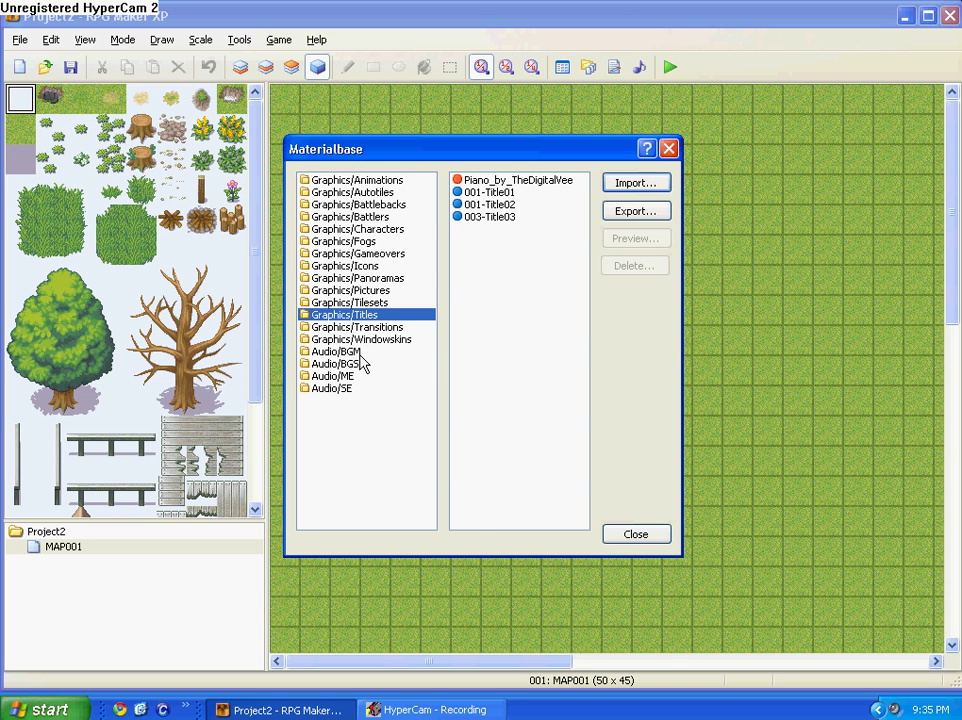
Import Crank That (Clean) from the Desktop into Audio/BGM and close Materialbase
{"action": "left_click", "coordinate": [360, 352]}
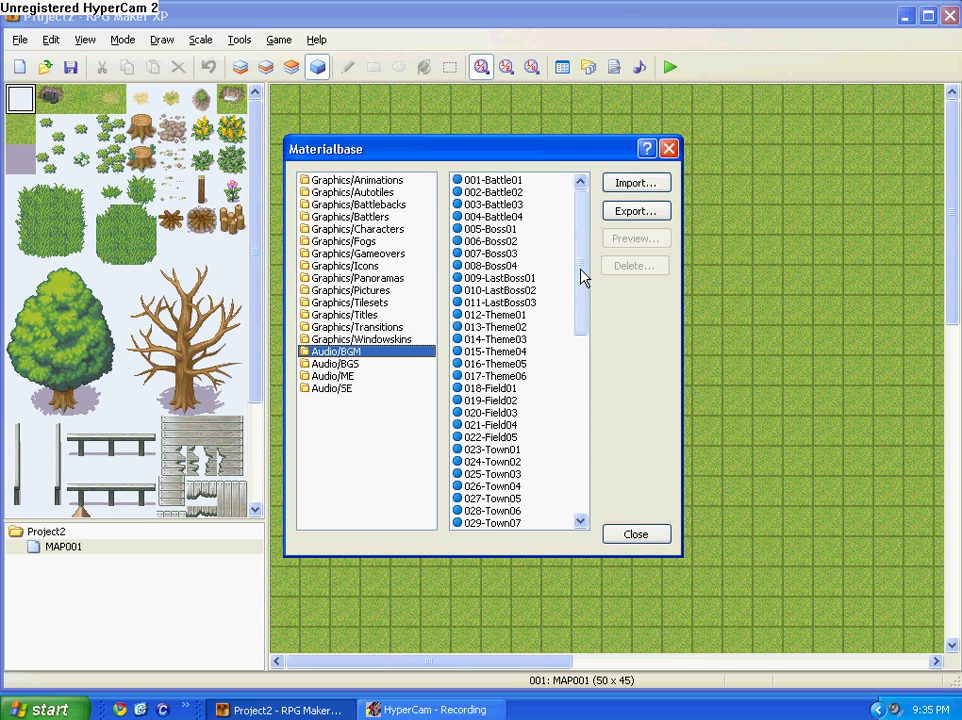
{"action": "left_click", "coordinate": [630, 185]}
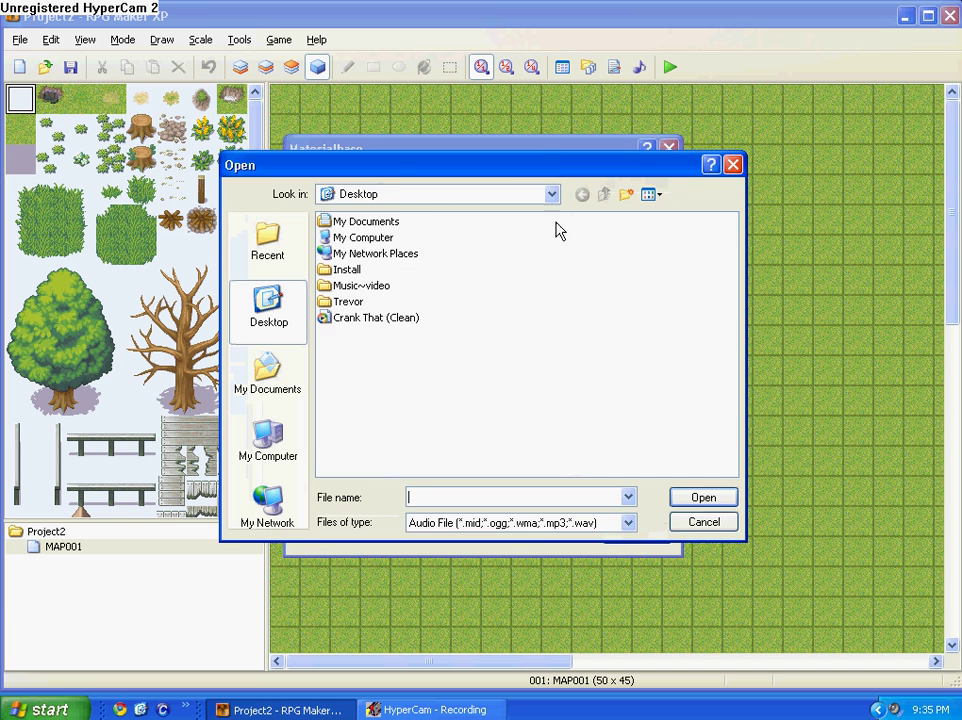
{"action": "right_click", "coordinate": [365, 318]}
{"action": "left_click", "coordinate": [435, 392]}
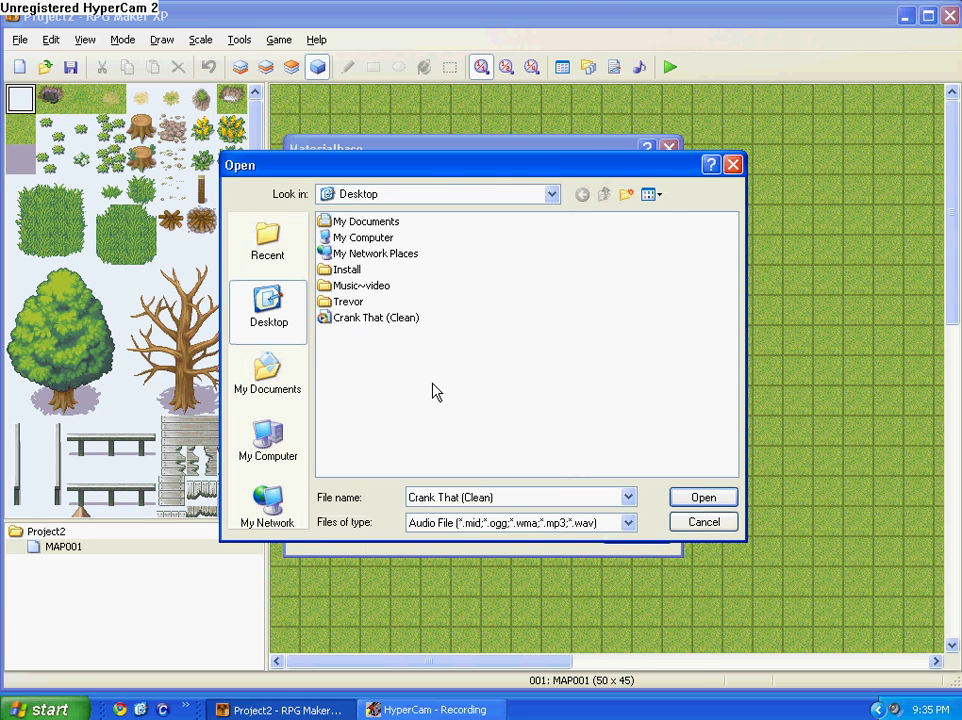
{"action": "left_click", "coordinate": [378, 322]}
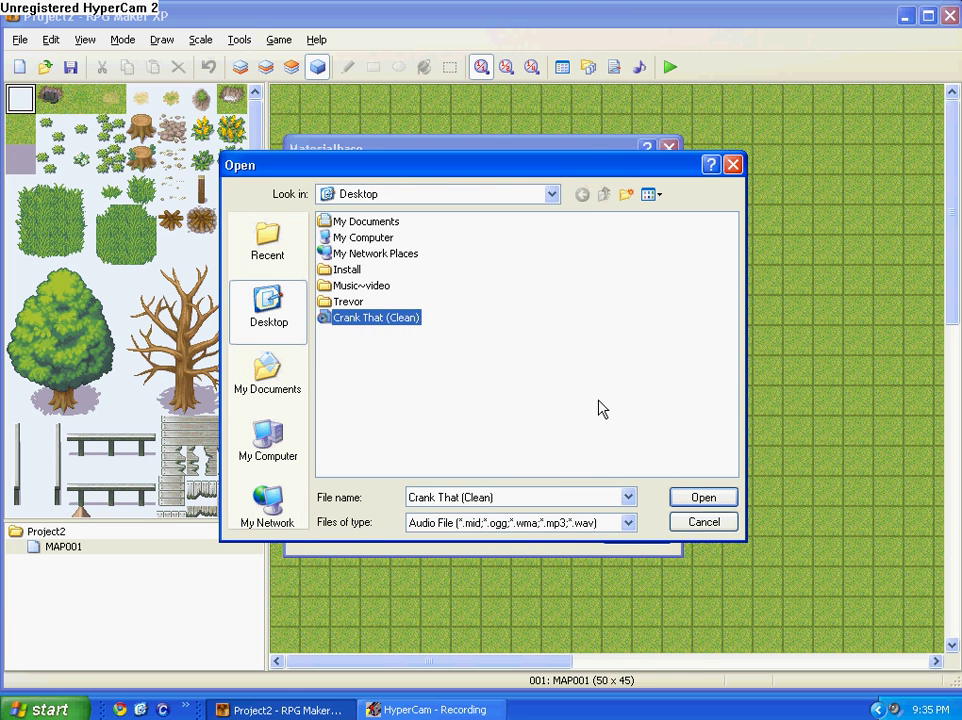
{"action": "double_click", "coordinate": [369, 322]}
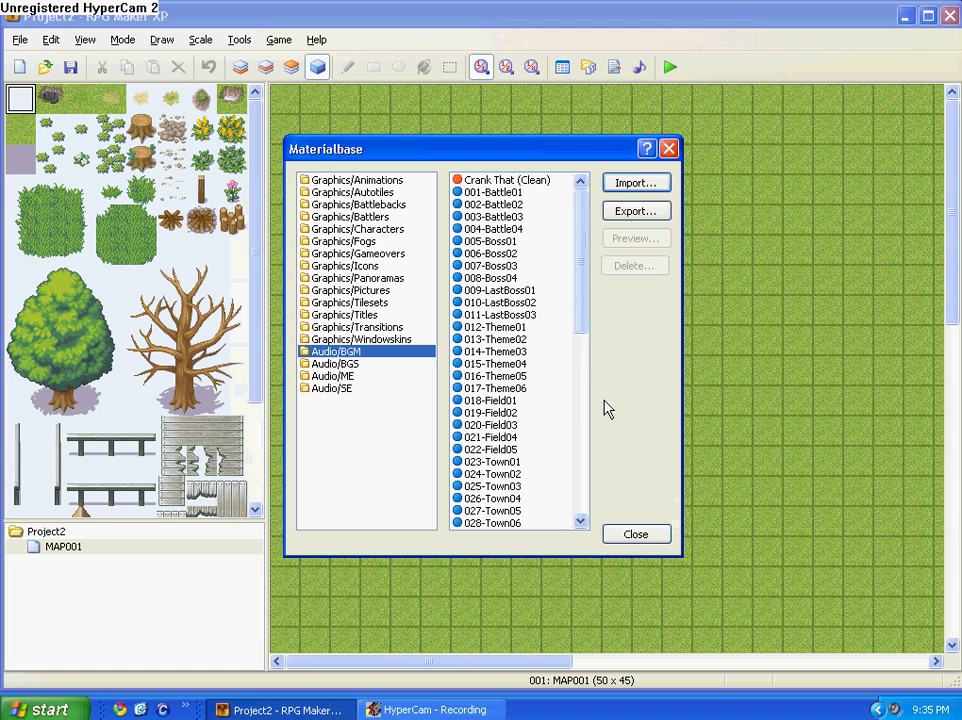
{"action": "left_click", "coordinate": [634, 536]}
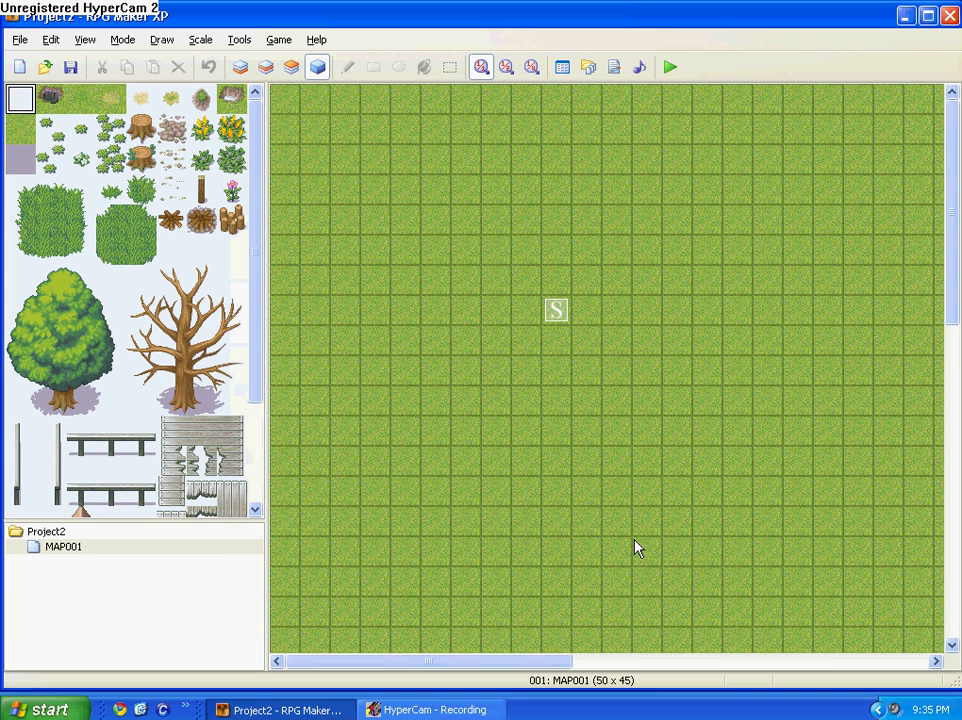
Open the Database on its System tab
{"action": "left_click", "coordinate": [565, 69]}
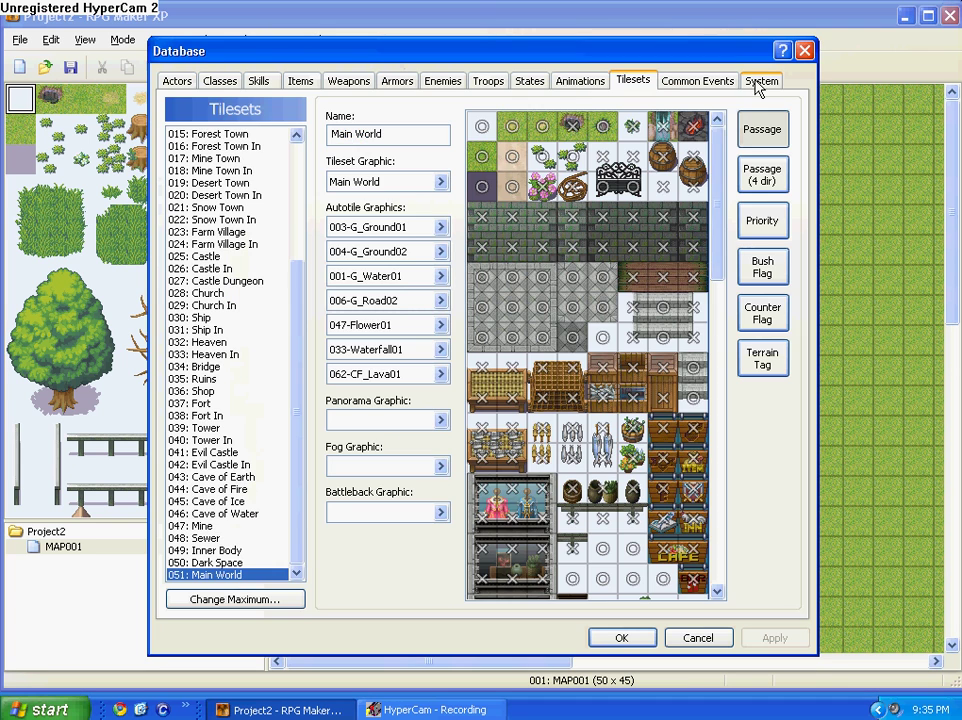
{"action": "left_click", "coordinate": [760, 82]}
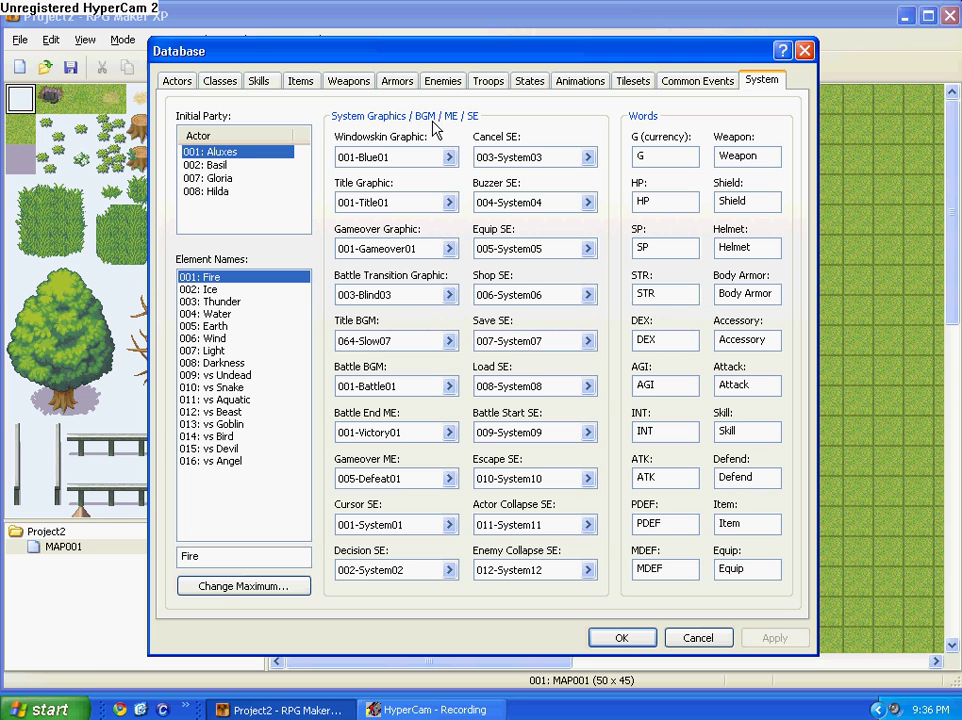
Set the title graphic to Piano_by_TheDigitalVee
{"action": "left_click", "coordinate": [450, 203]}
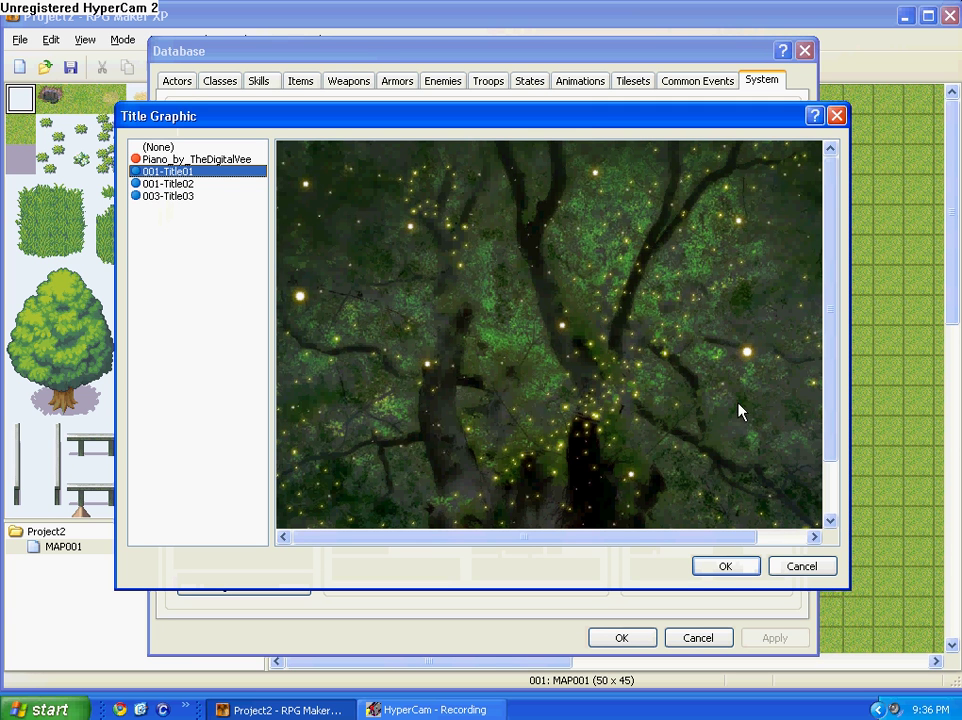
{"action": "left_click", "coordinate": [227, 162]}
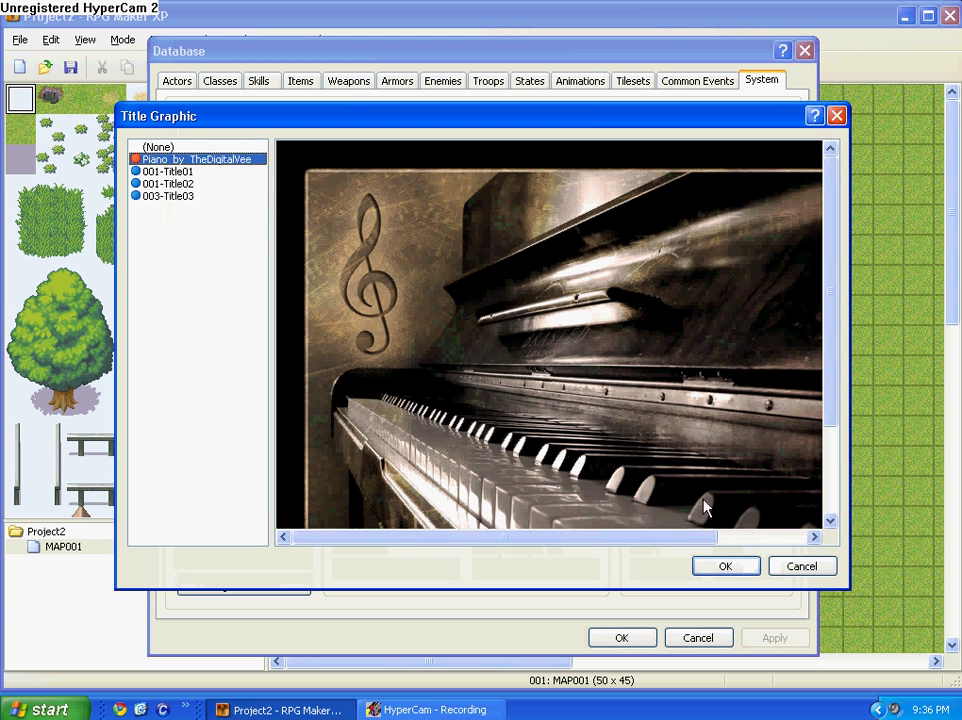
{"action": "mouse_move", "coordinate": [698, 538]}
{"action": "left_mouse_down"}
{"action": "mouse_move", "coordinate": [726, 538]}
{"action": "mouse_move", "coordinate": [833, 432]}
{"action": "mouse_move", "coordinate": [837, 543]}
{"action": "mouse_move", "coordinate": [810, 358]}
{"action": "left_mouse_up"}
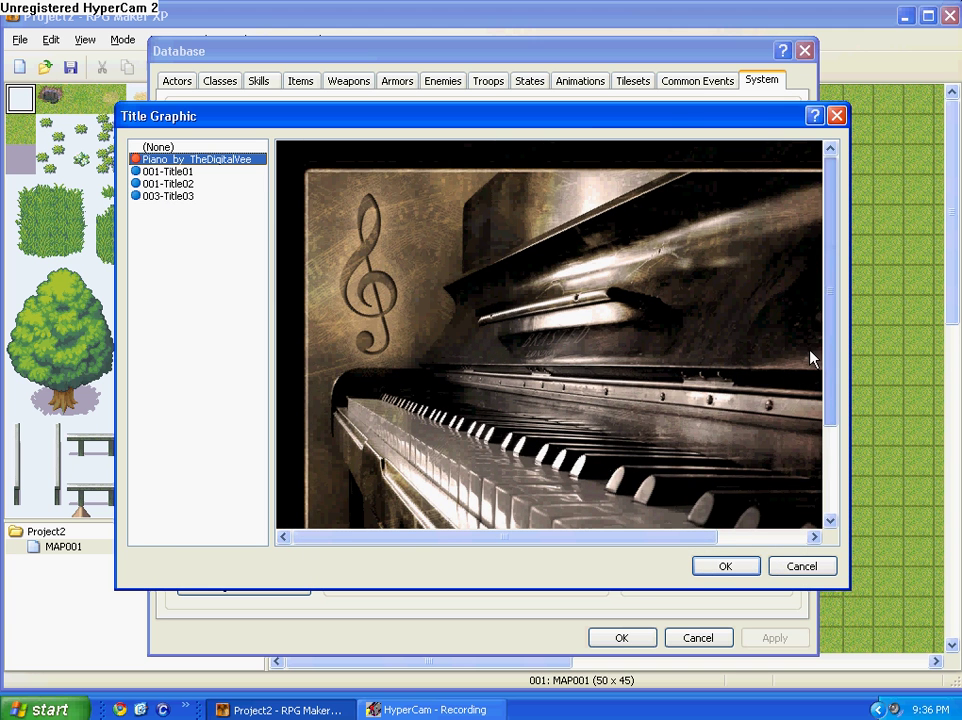
{"action": "left_click", "coordinate": [737, 567]}
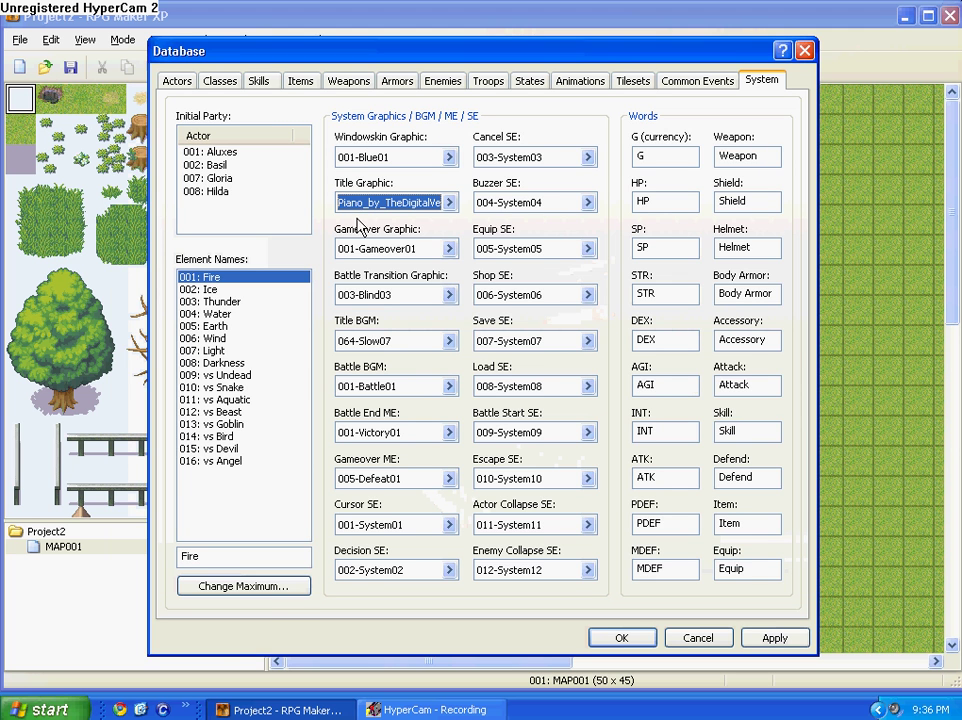
Preview the game-over graphic choices and cancel, keeping 001-Gameover01
{"action": "left_click", "coordinate": [449, 249]}
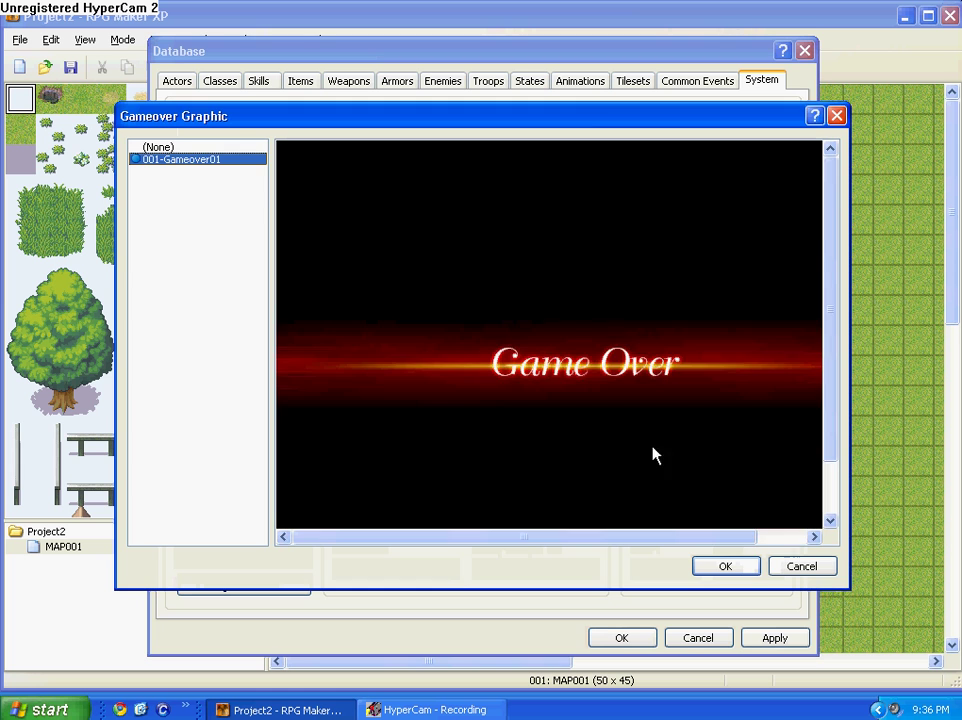
{"action": "middle_click", "coordinate": [736, 519]}
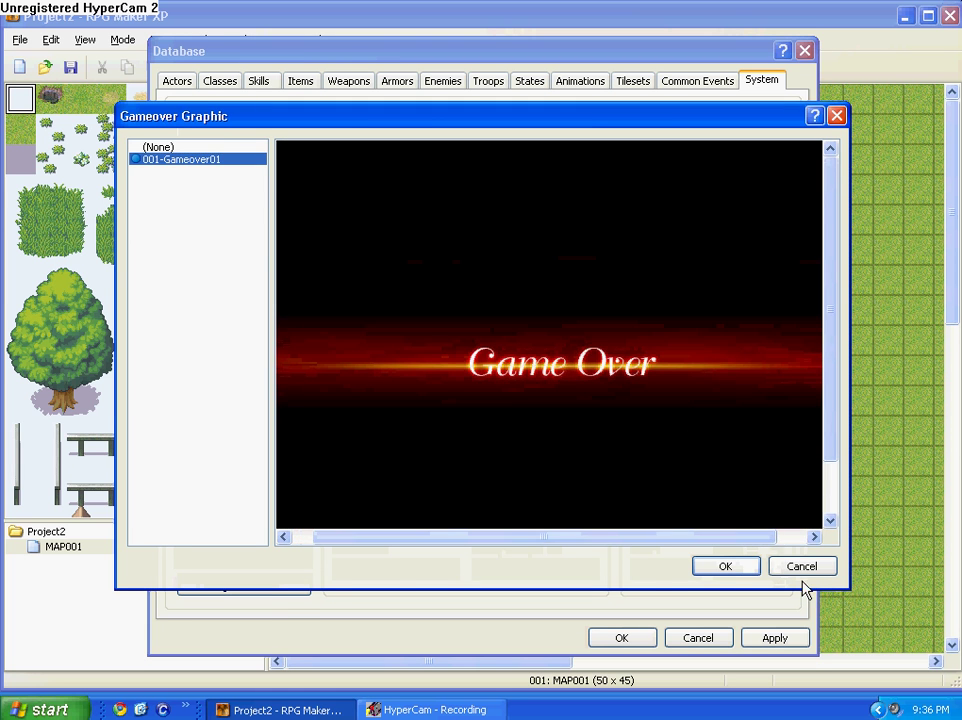
{"action": "left_click", "coordinate": [801, 566]}
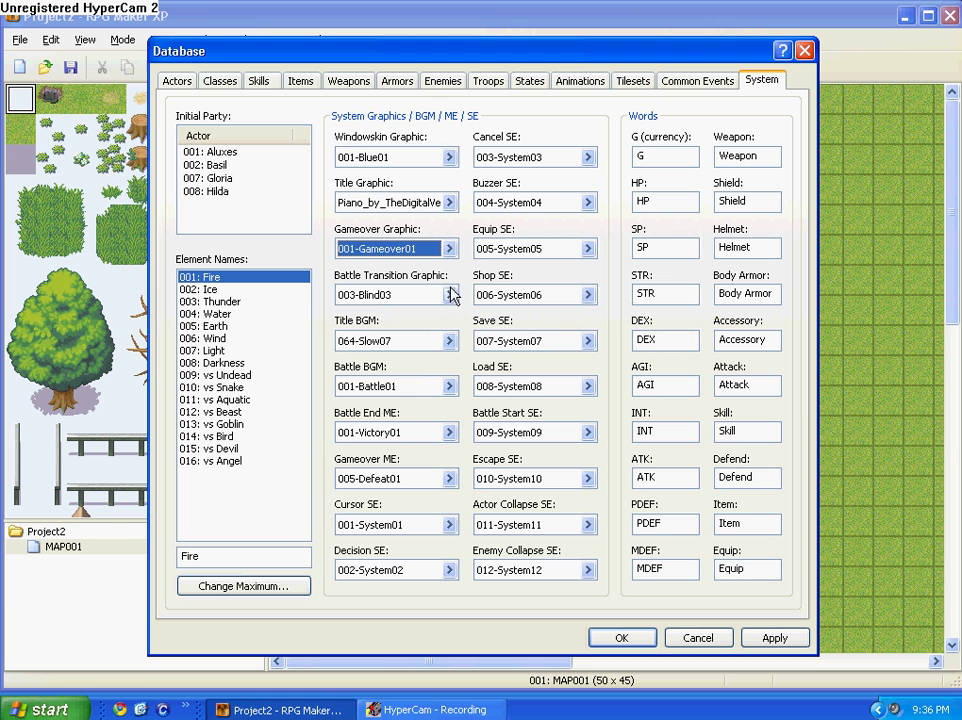
Pick Crank That (Clean) from the BGM list as the Title BGM and confirm
{"action": "left_click", "coordinate": [450, 342]}
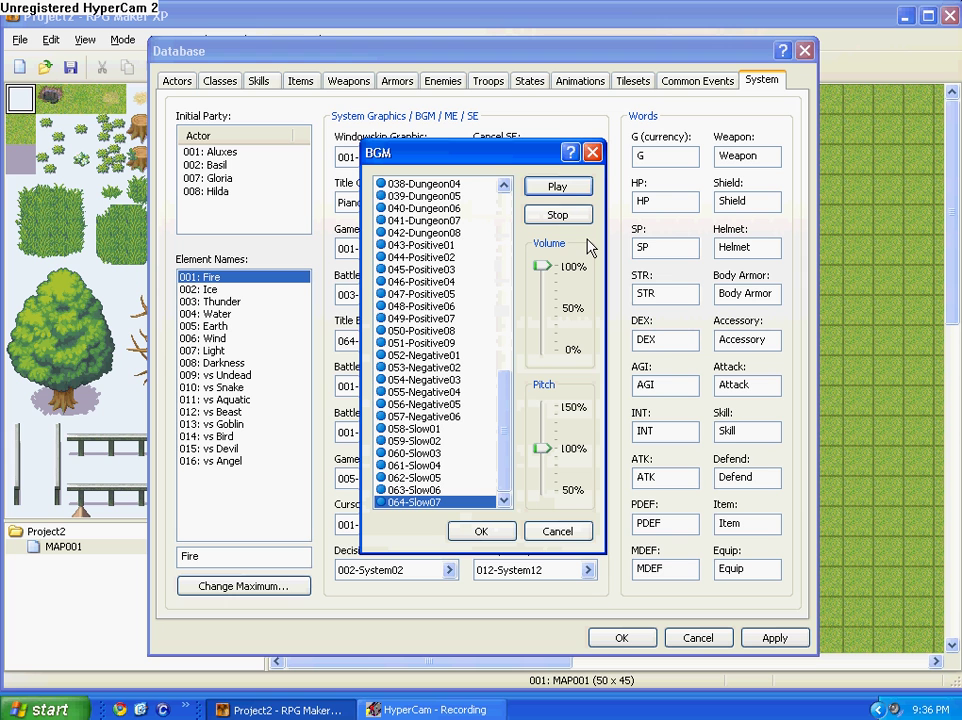
{"action": "left_click", "coordinate": [557, 214]}
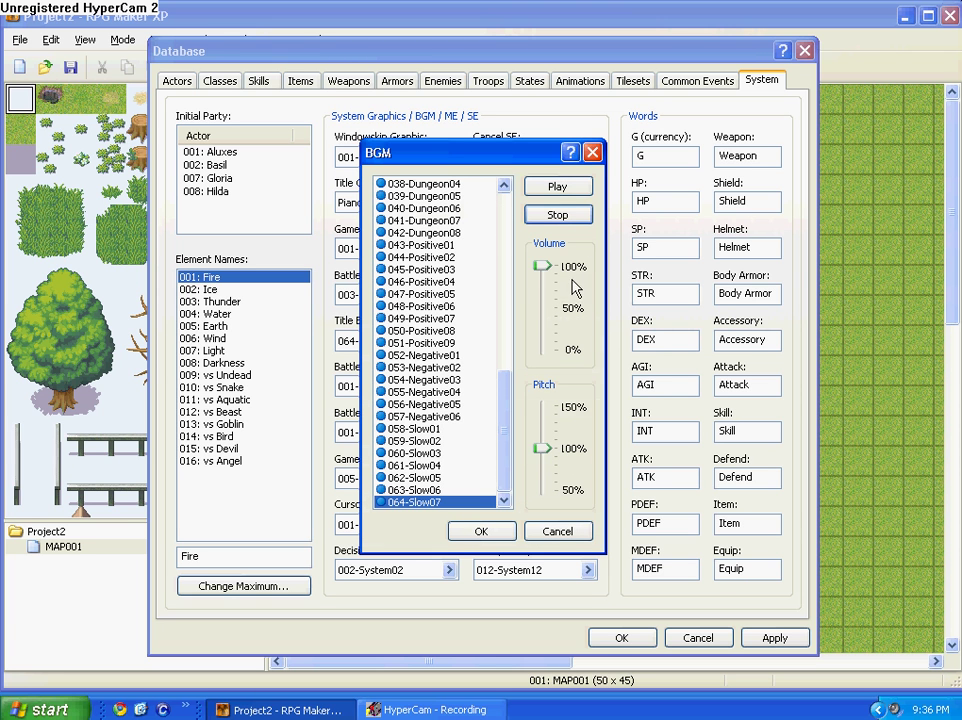
{"action": "left_click_drag", "start_coordinate": [510, 485], "coordinate": [500, 300]}
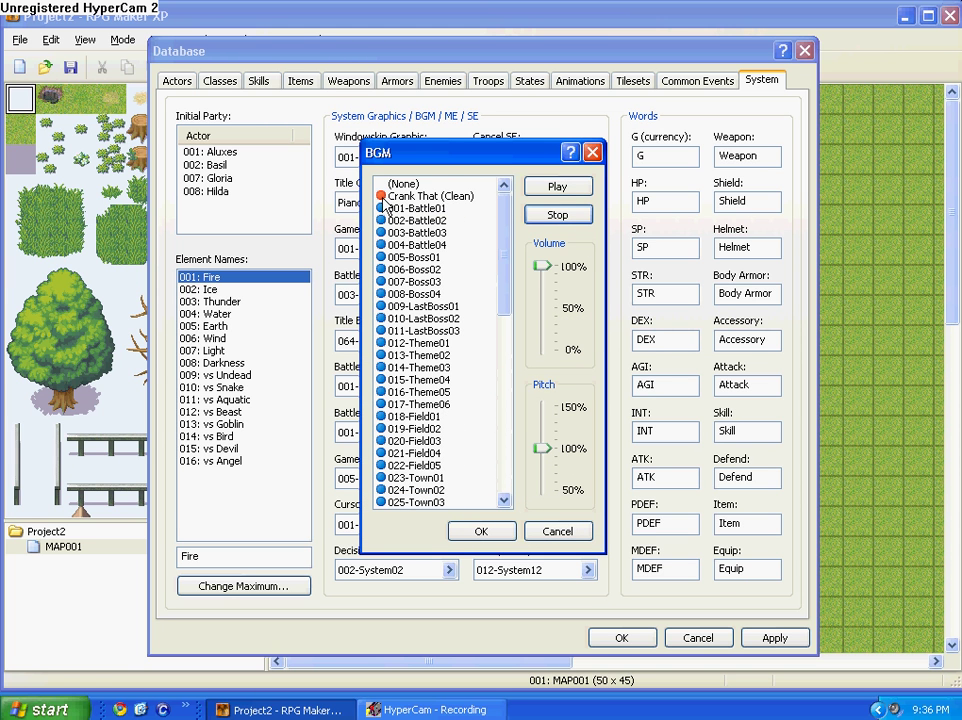
{"action": "left_click", "coordinate": [452, 197]}
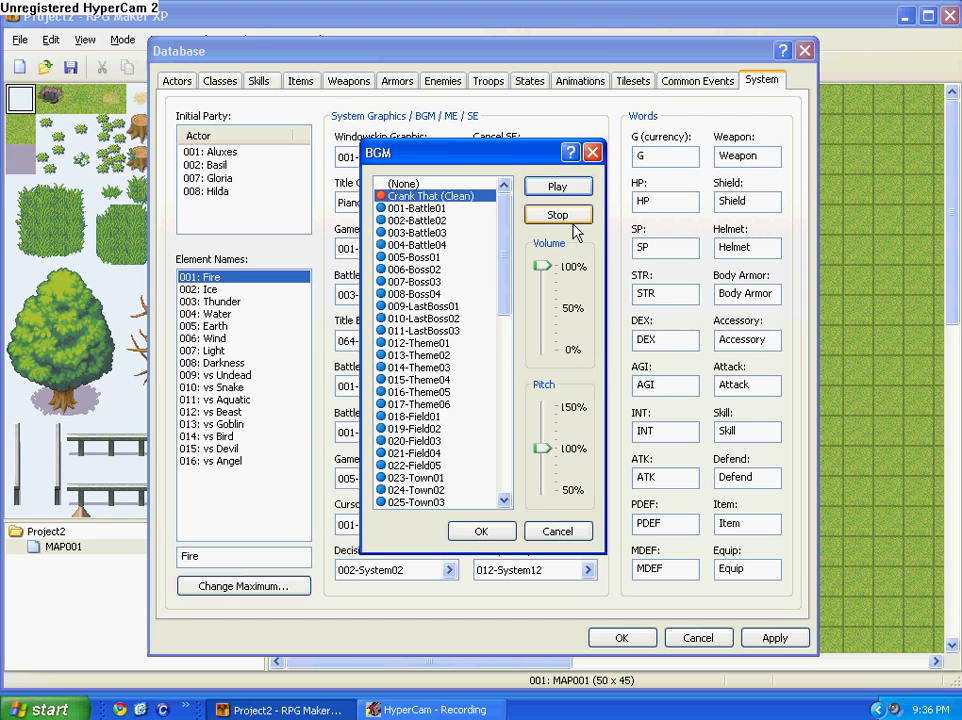
{"action": "middle_click", "coordinate": [407, 222]}
{"action": "scroll", "coordinate": [470, 230], "scroll_direction": "up", "scroll_amount": 1}
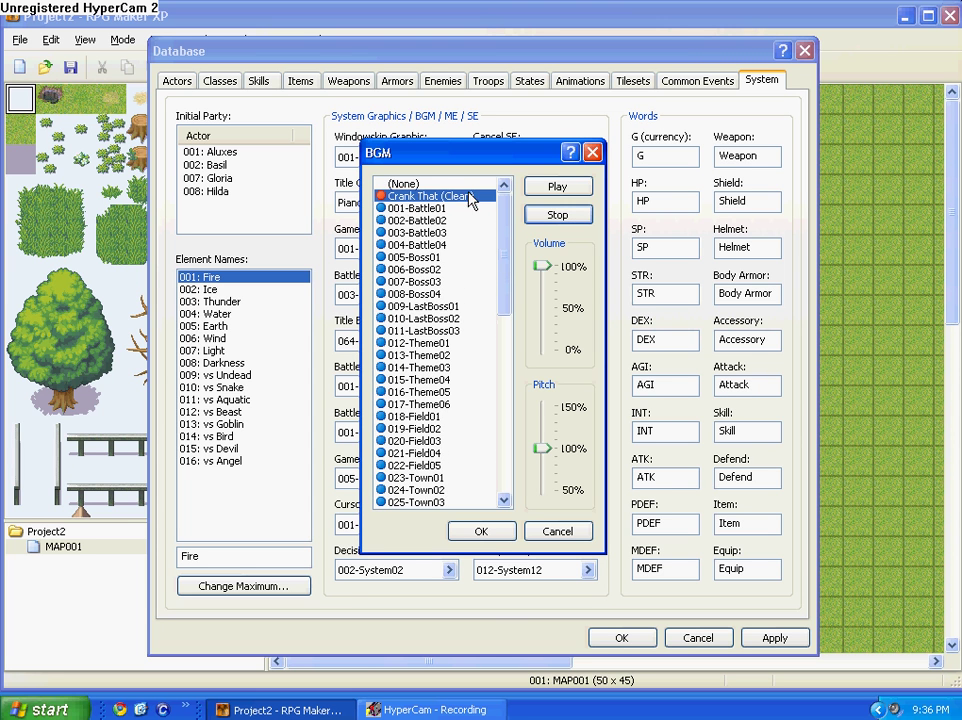
{"action": "left_click", "coordinate": [483, 533]}
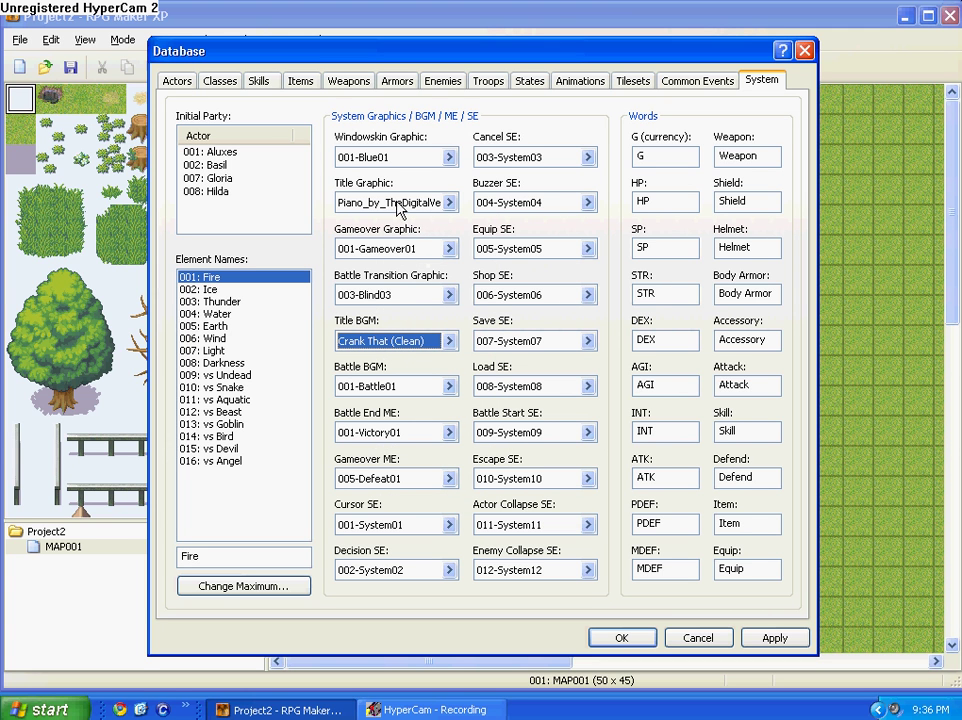
{"action": "left_click", "coordinate": [448, 480]}
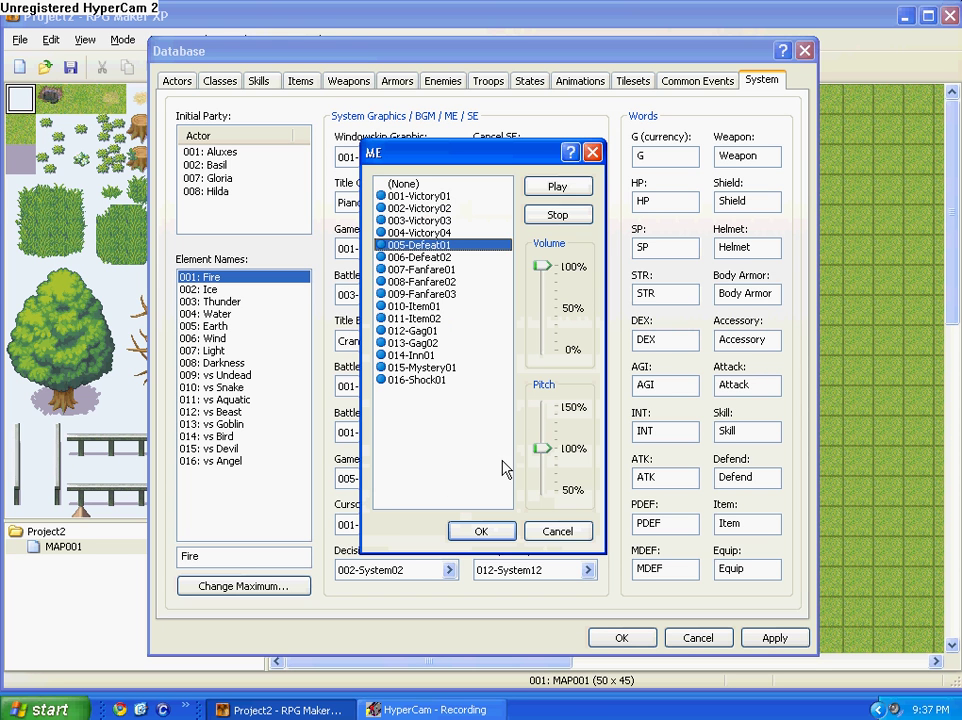
{"action": "left_click", "coordinate": [562, 533]}
{"action": "left_click", "coordinate": [448, 432]}
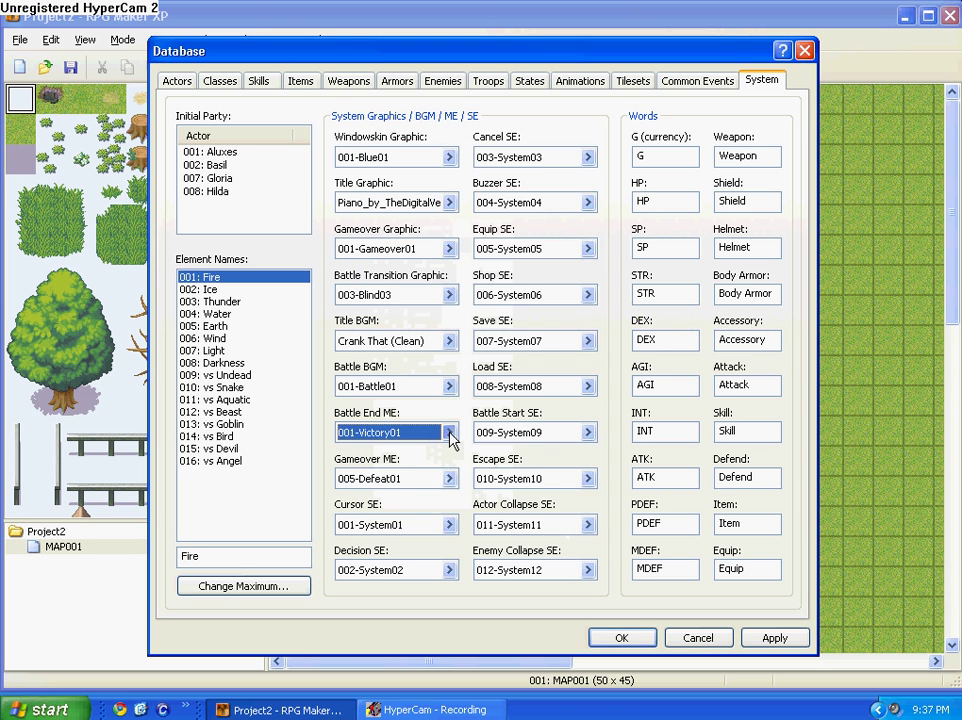
{"action": "left_click", "coordinate": [540, 533]}
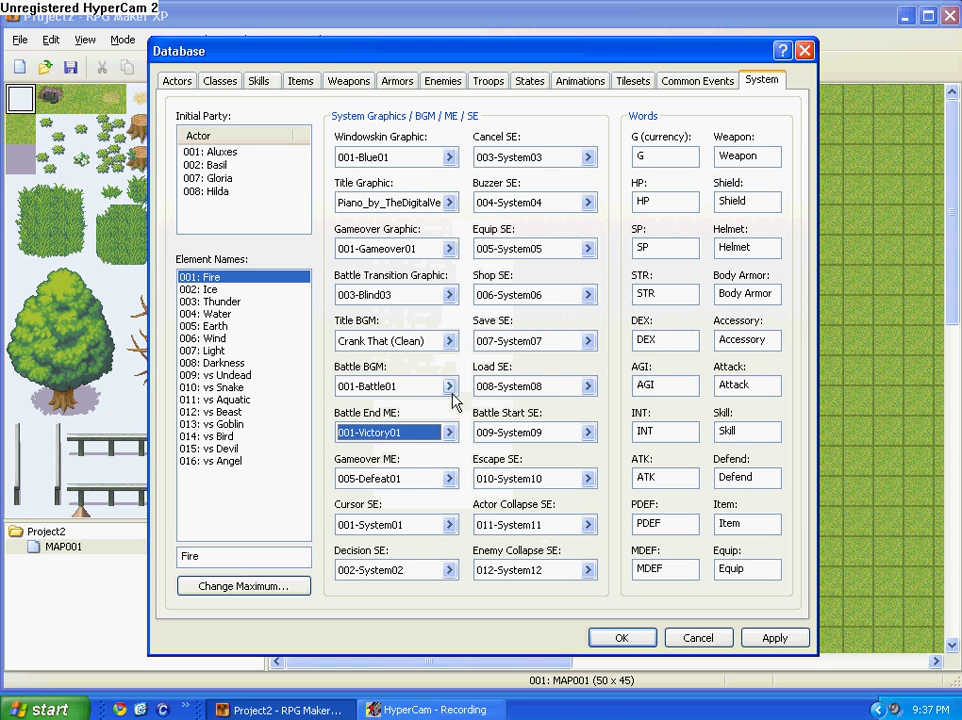
{"action": "left_click", "coordinate": [450, 388]}
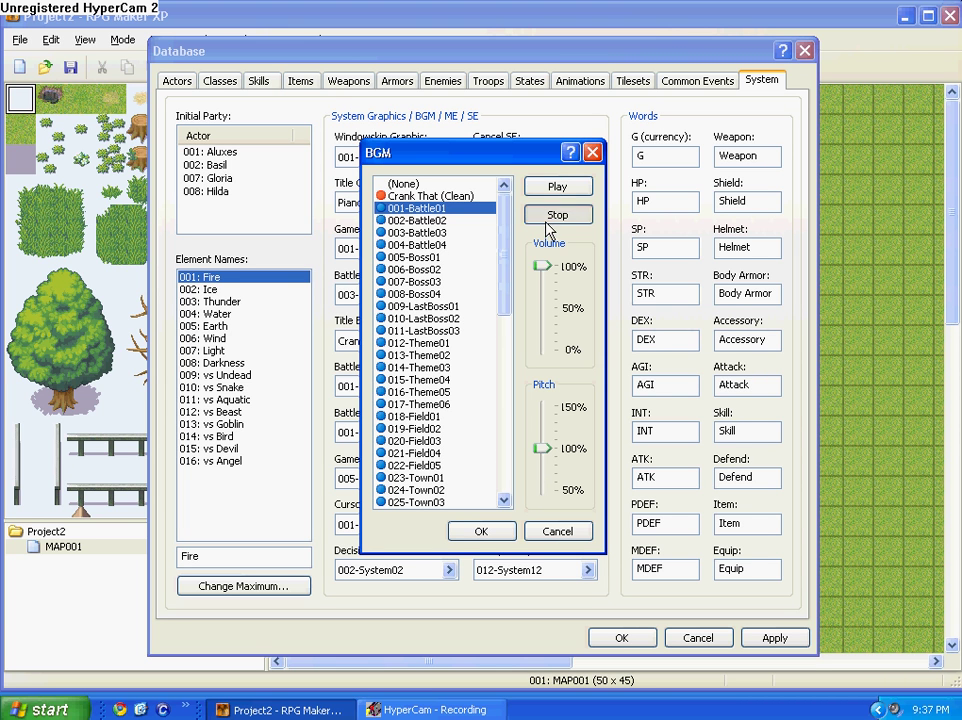
{"action": "left_click", "coordinate": [455, 244]}
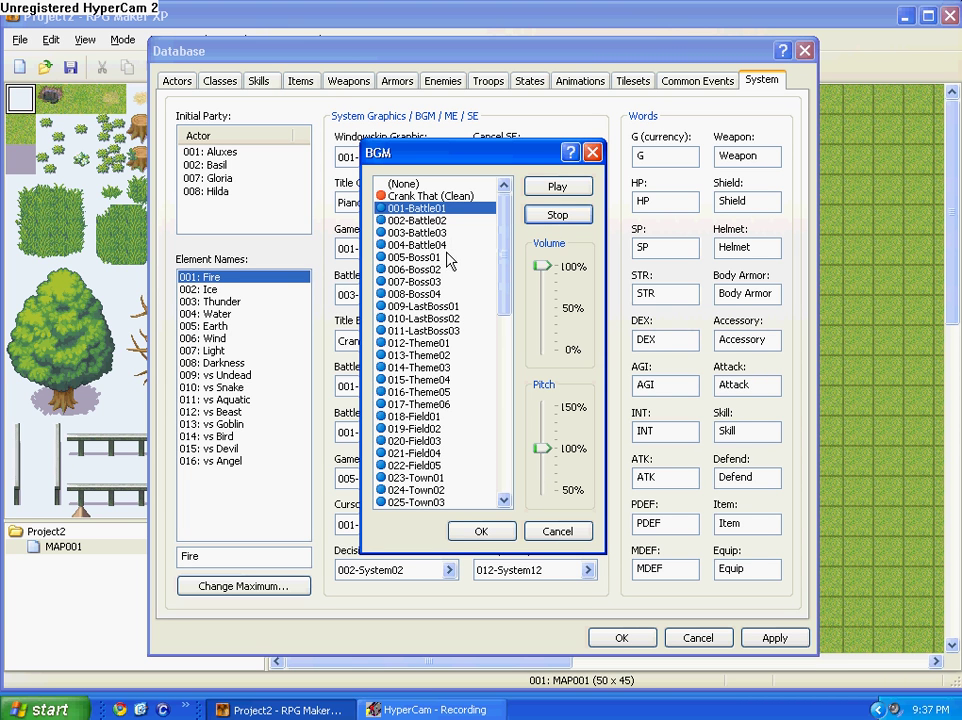
{"action": "left_click", "coordinate": [563, 190]}
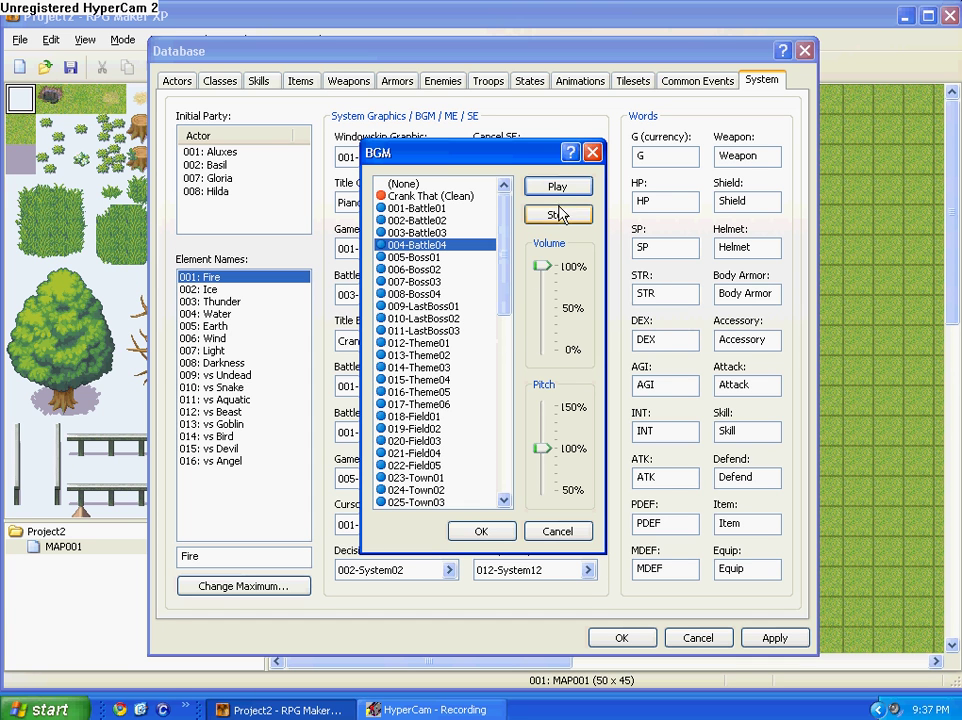
{"action": "left_click", "coordinate": [555, 215]}
{"action": "left_click", "coordinate": [543, 531]}
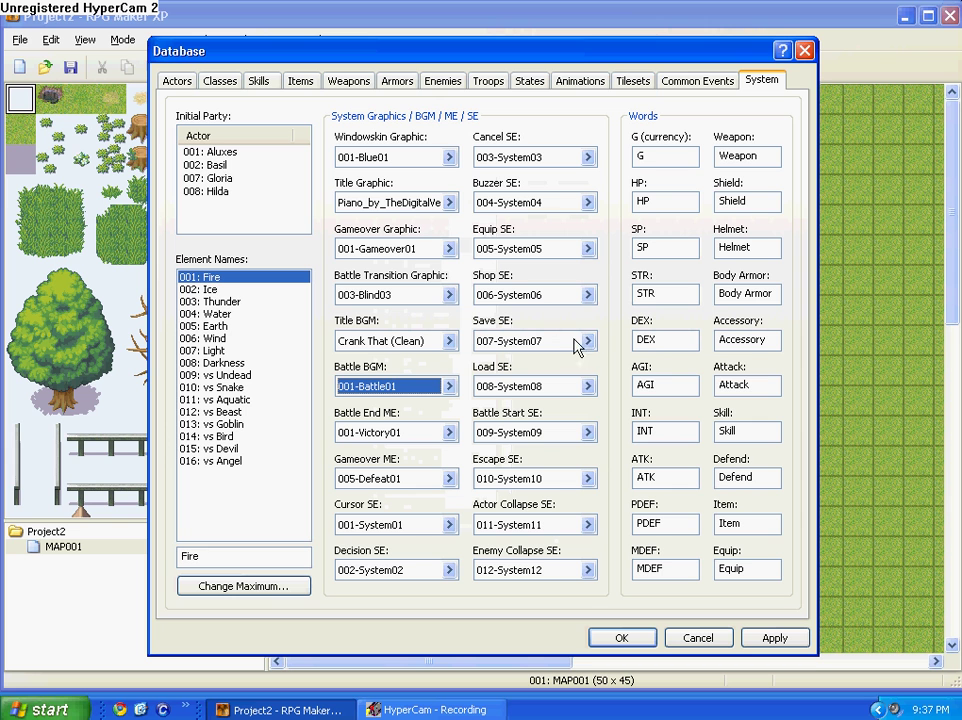
Save the Database, launch a playtest and start a New Game from the piano title screen
{"action": "left_click", "coordinate": [621, 637]}
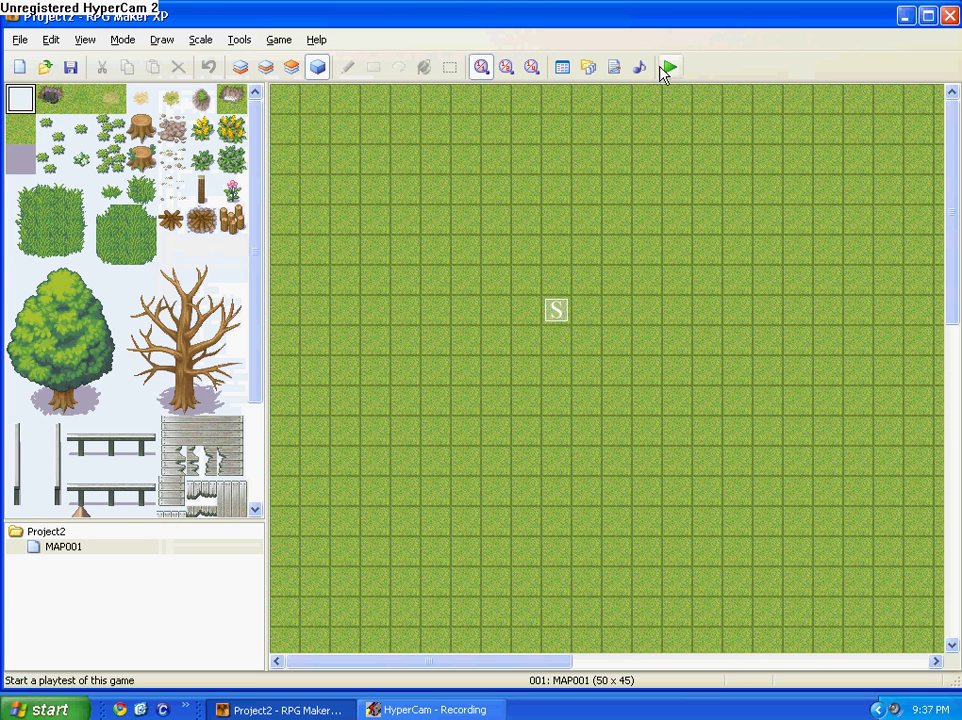
{"action": "left_click", "coordinate": [670, 67]}
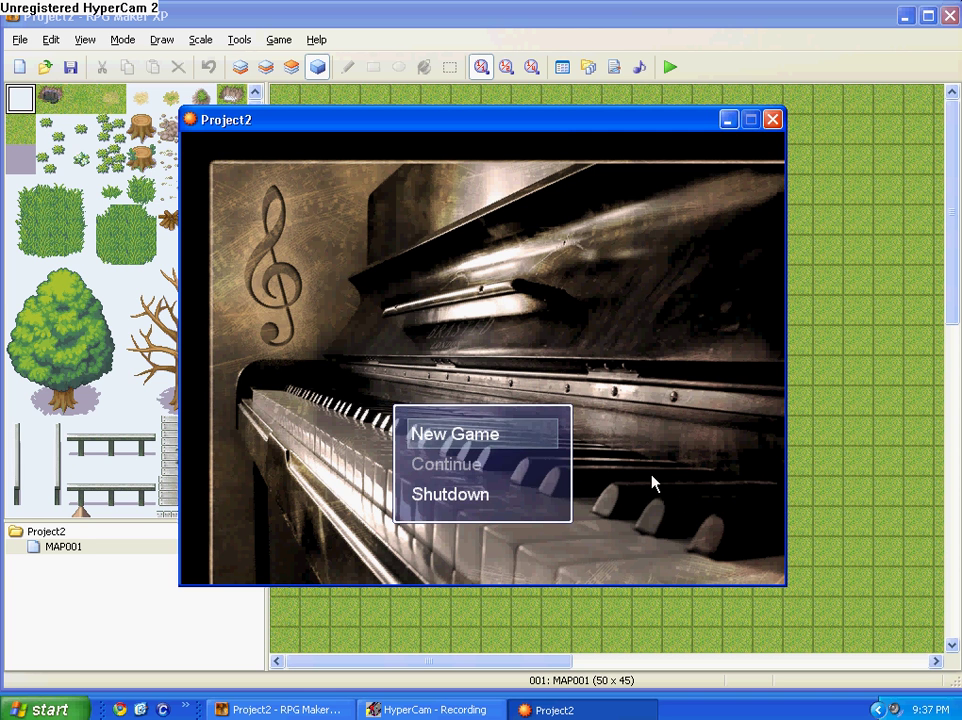
{"action": "key", "text": "Down"}
{"action": "key", "text": "Down"}
{"action": "key", "text": "Up"}
{"action": "key", "text": "Up"}
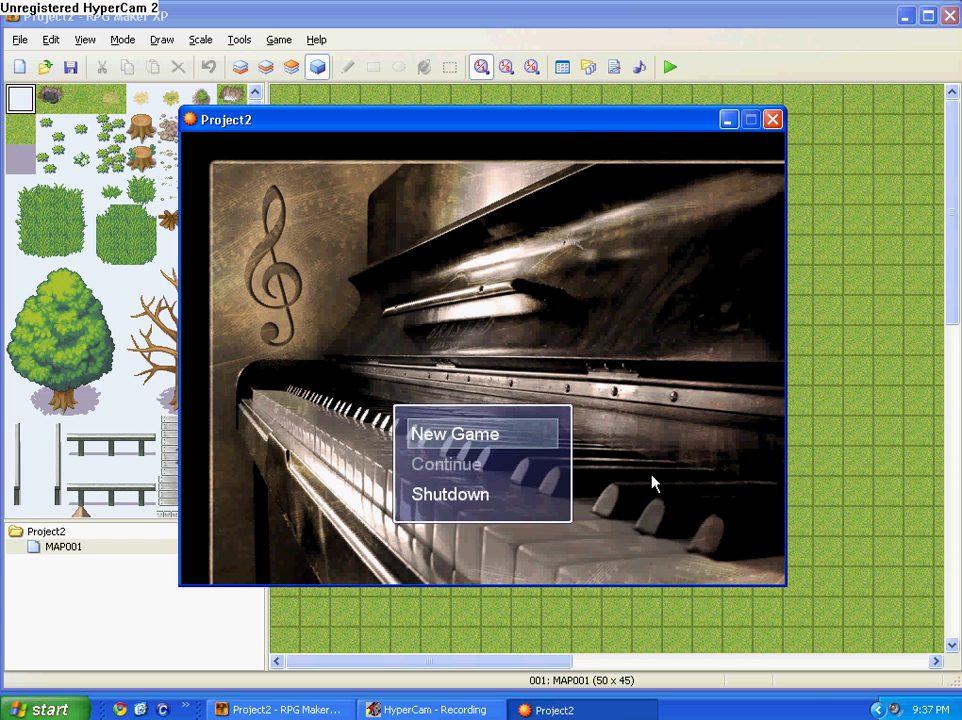
{"action": "key", "text": "Return"}
Walk the character left twice, then close the playtest window
{"action": "key", "text": "Left"}
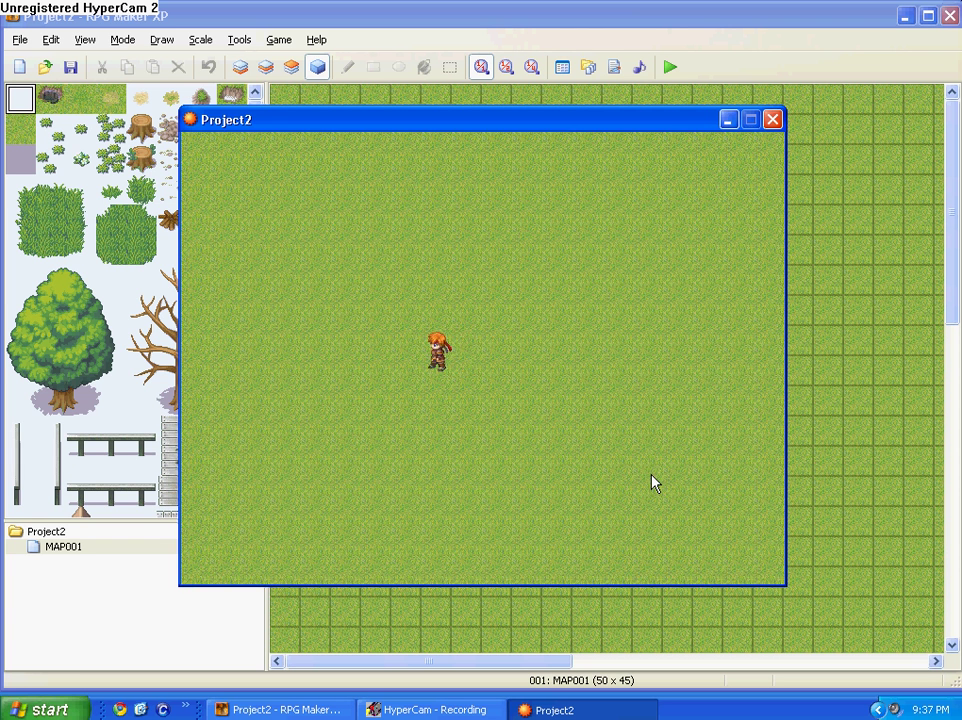
{"action": "key", "text": "Left"}
{"action": "key", "text": "Left"}
{"action": "key", "text": "Left"}
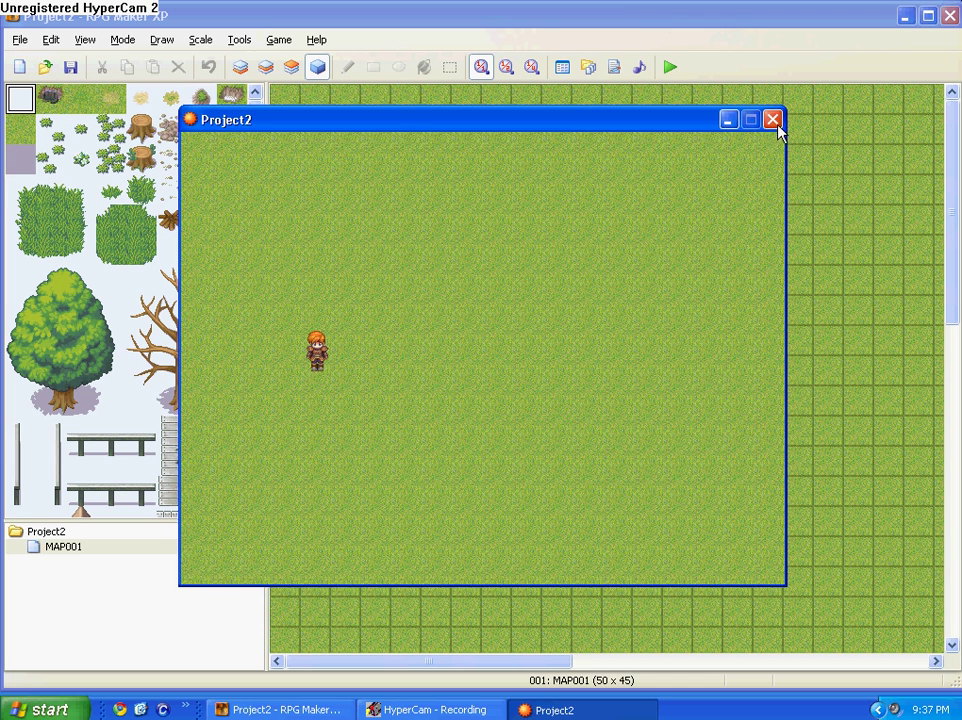
{"action": "left_click", "coordinate": [778, 122]}
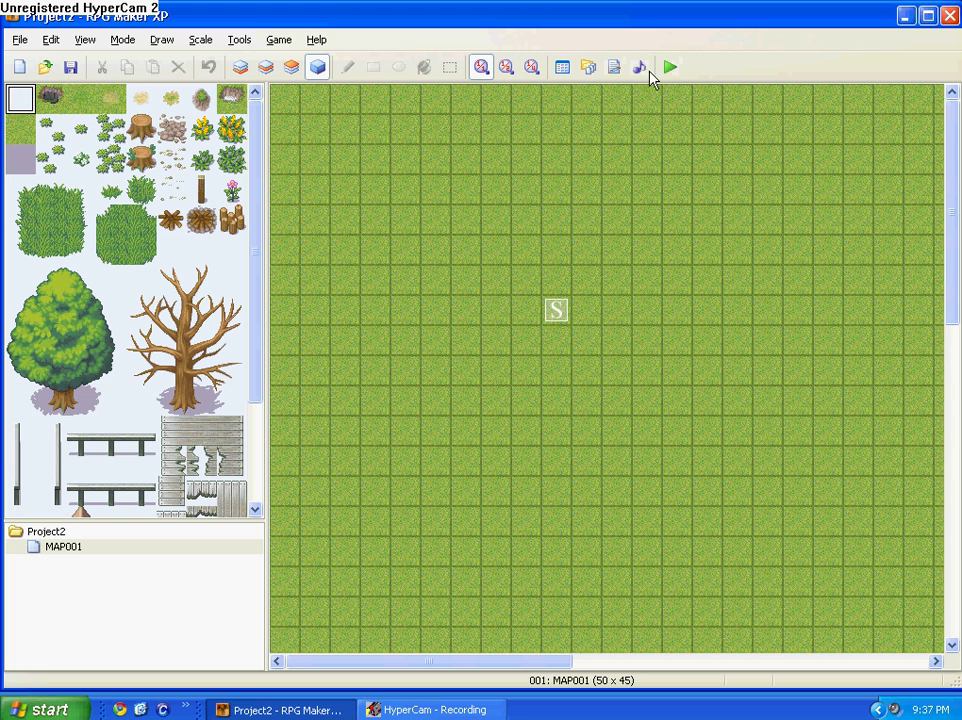
{"action": "left_click", "coordinate": [590, 68]}
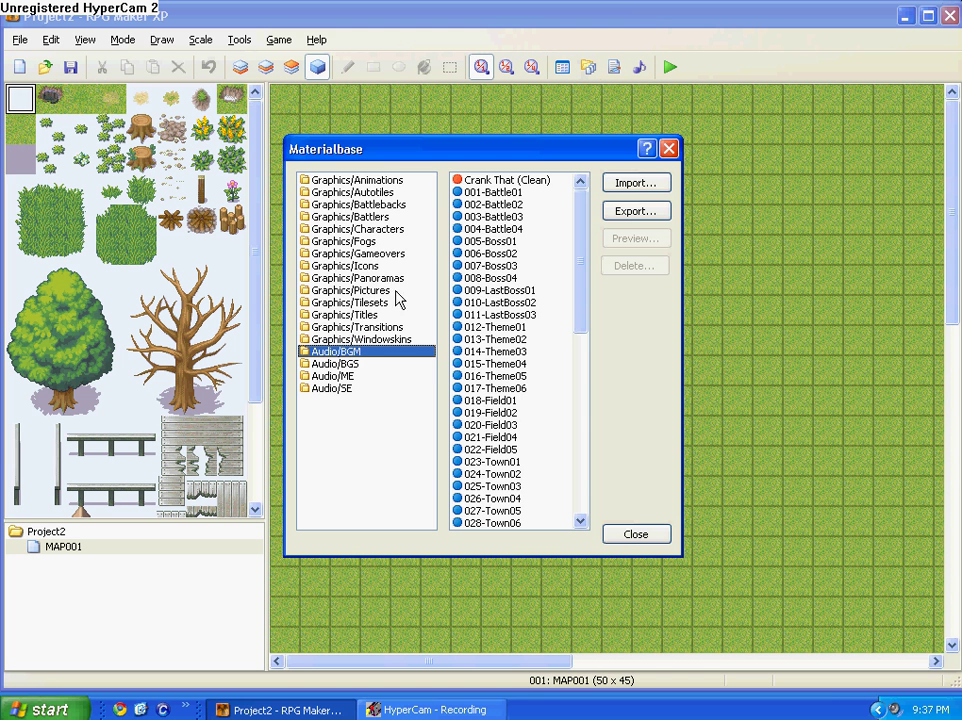
{"action": "left_click", "coordinate": [345, 265]}
{"action": "left_click", "coordinate": [545, 231]}
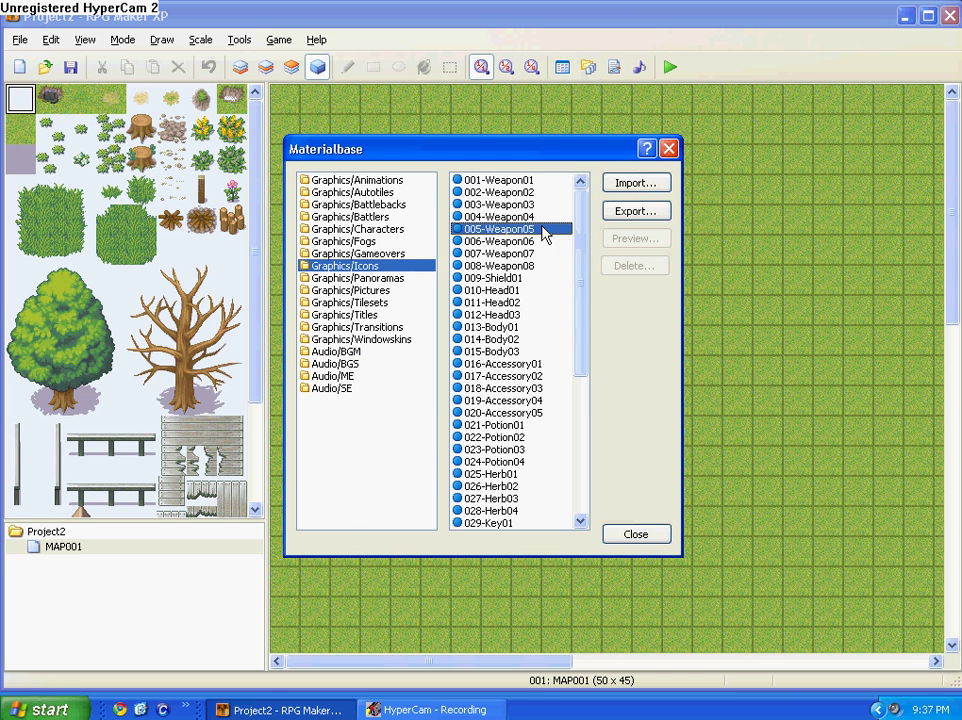
{"action": "double_click", "coordinate": [545, 231]}
{"action": "left_click", "coordinate": [581, 254]}
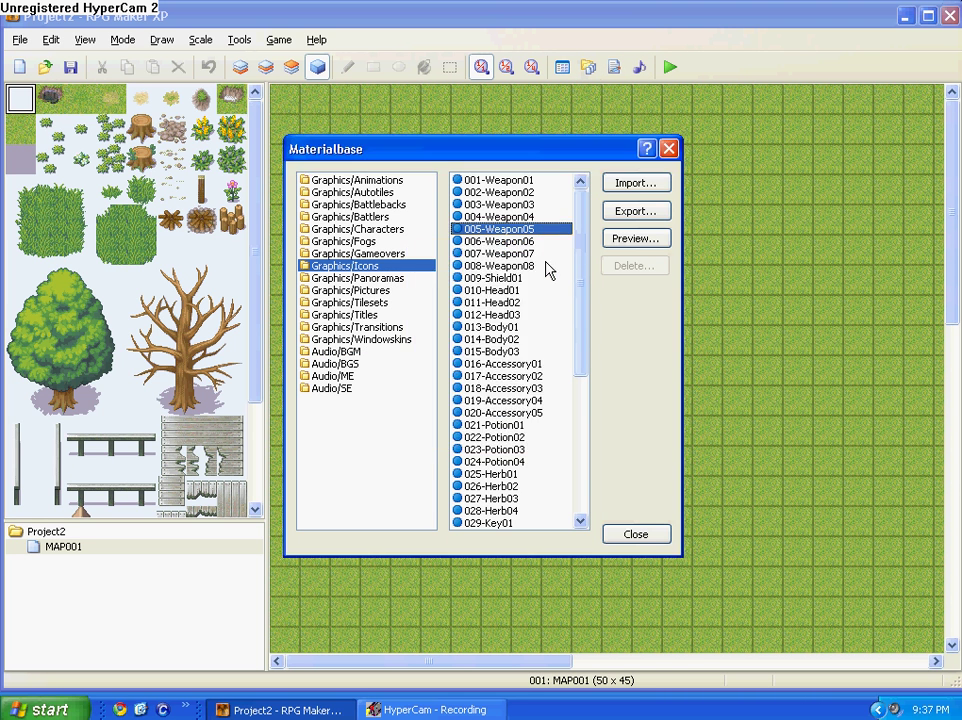
{"action": "left_click", "coordinate": [386, 218]}
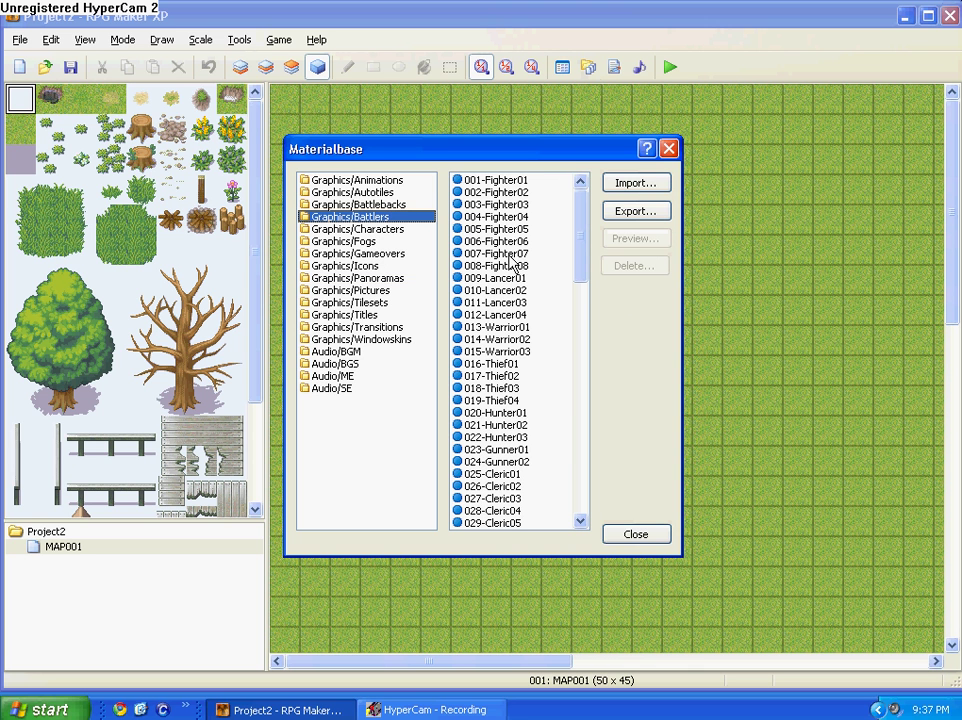
{"action": "left_click", "coordinate": [510, 254]}
{"action": "double_click", "coordinate": [510, 254]}
{"action": "left_click", "coordinate": [515, 449]}
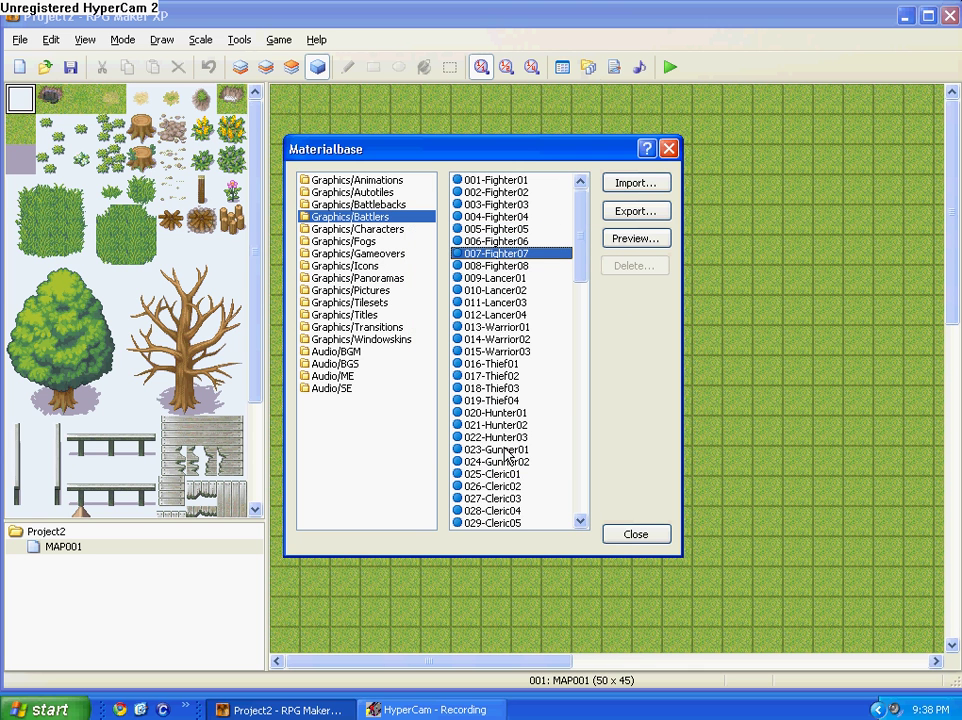
{"action": "double_click", "coordinate": [483, 256]}
{"action": "left_click", "coordinate": [512, 449]}
{"action": "left_click", "coordinate": [350, 389]}
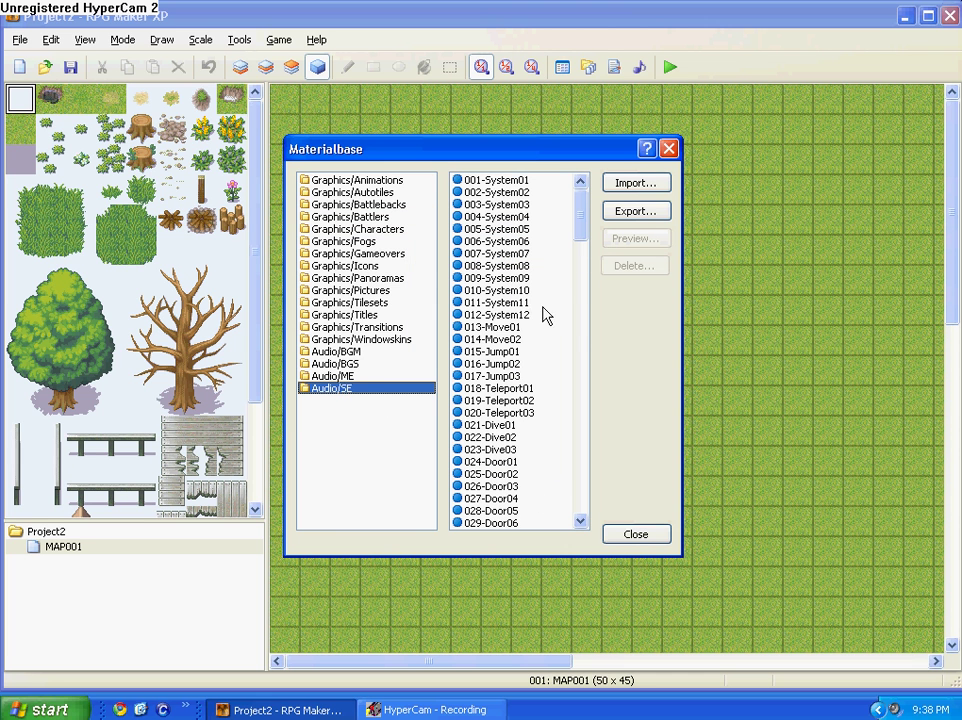
{"action": "left_click", "coordinate": [336, 352]}
{"action": "left_click", "coordinate": [344, 315]}
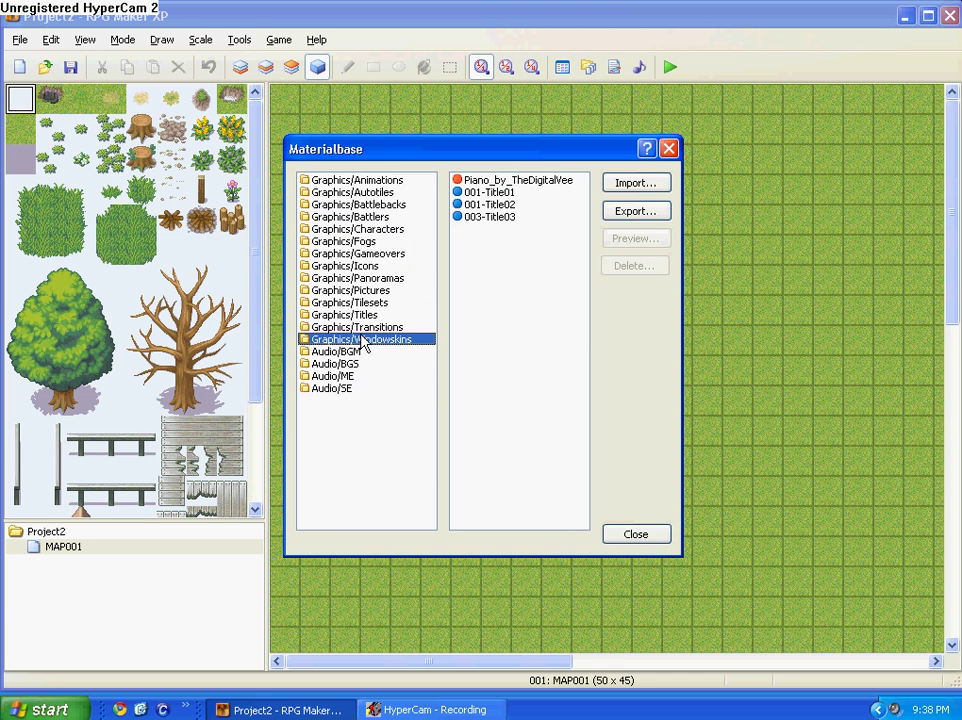
{"action": "key", "text": "Up"}
{"action": "key", "text": "Up"}
{"action": "key", "text": "Up"}
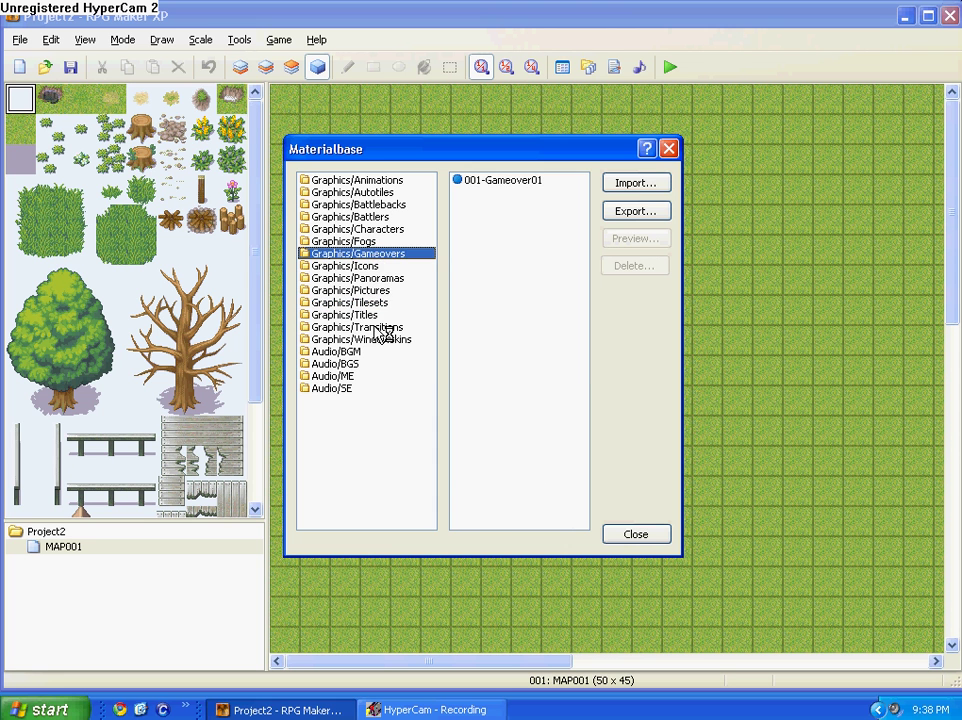
{"action": "key", "text": "Down"}
{"action": "key", "text": "Down"}
{"action": "key", "text": "Down"}
{"action": "key", "text": "Up"}
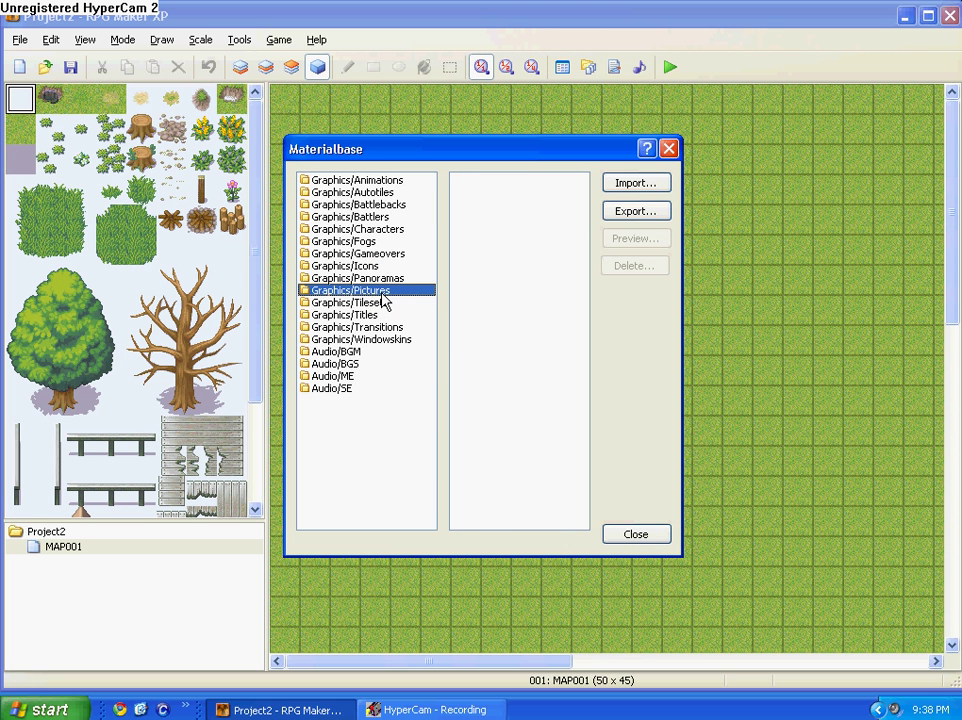
{"action": "left_click", "coordinate": [636, 536]}
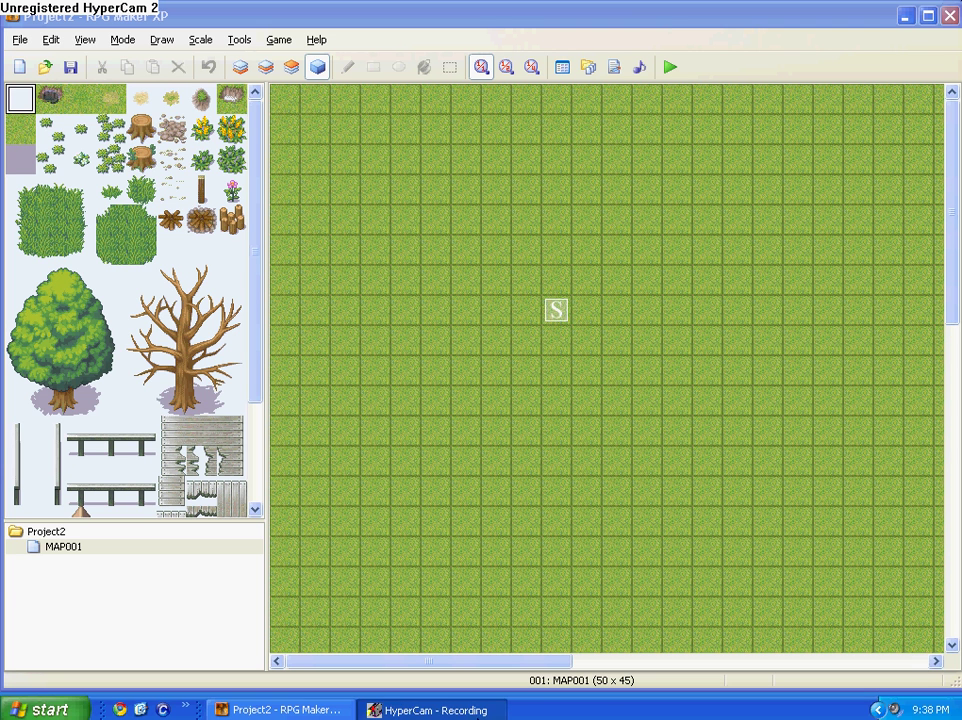
{"action": "right_click", "coordinate": [447, 713]}
{"action": "left_click", "coordinate": [502, 563]}
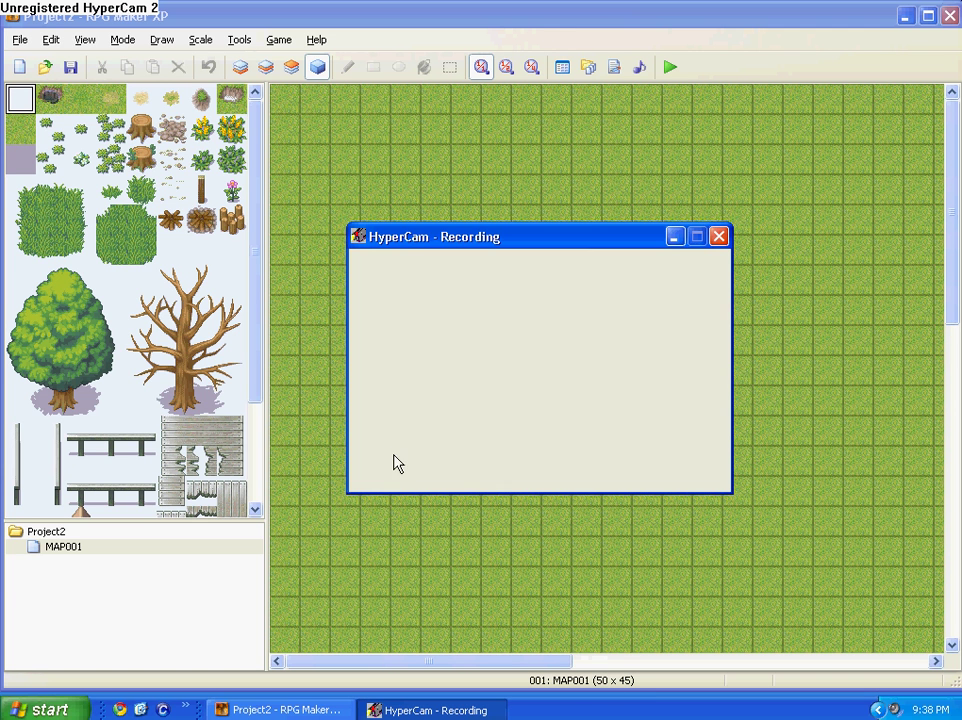